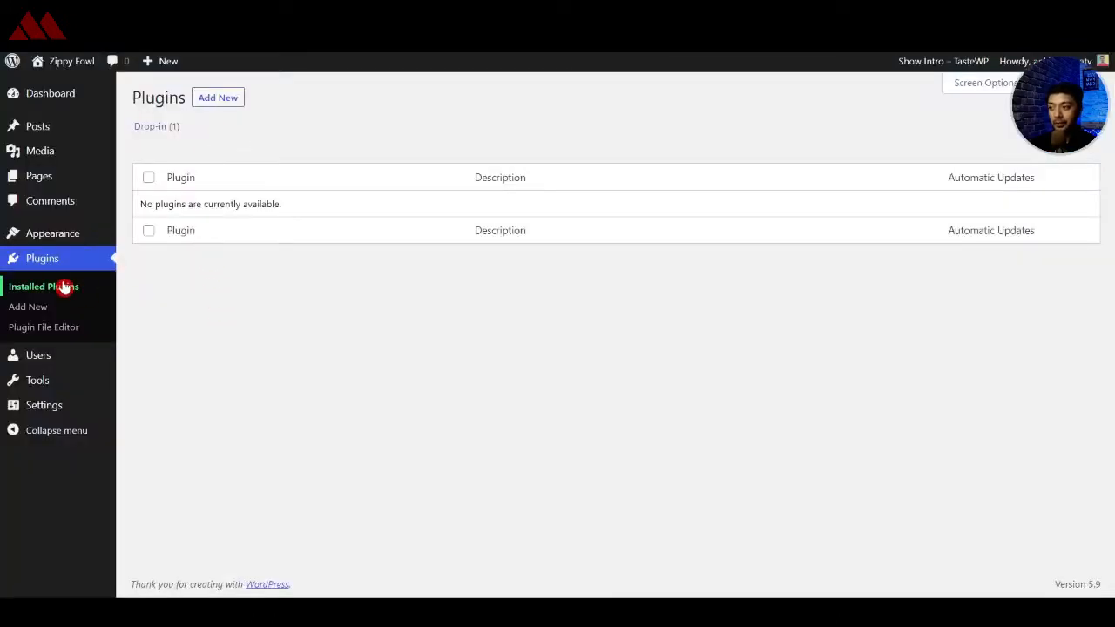
Search the plugin directory for "Sassy Social Share", then install and activate that plugin
left_click(30, 310)
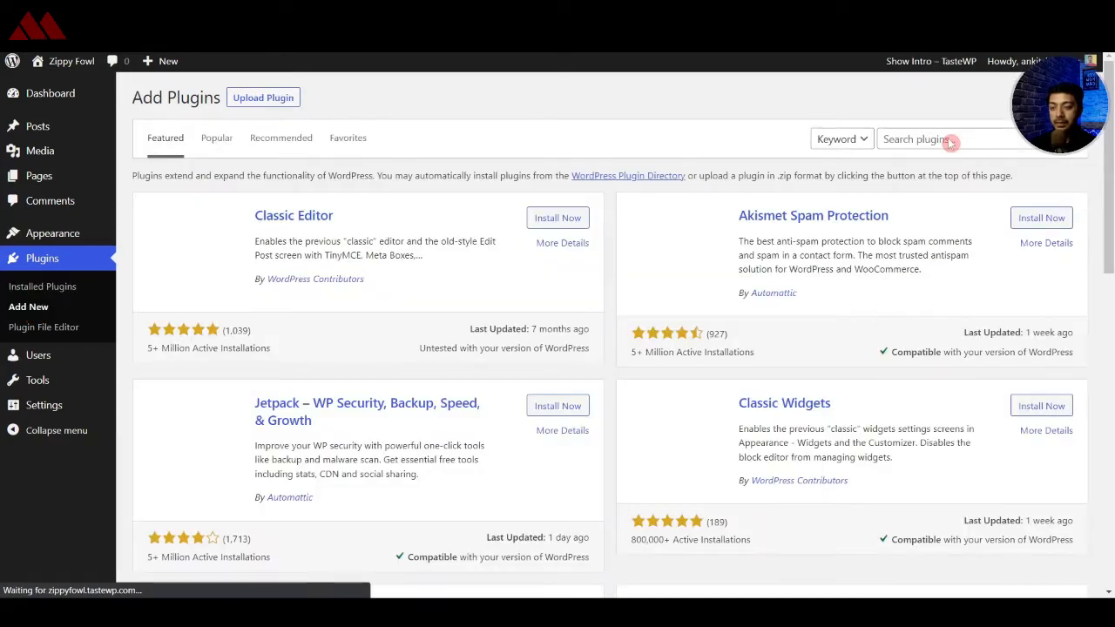
left_click(951, 143)
type("Sassy Social Share")
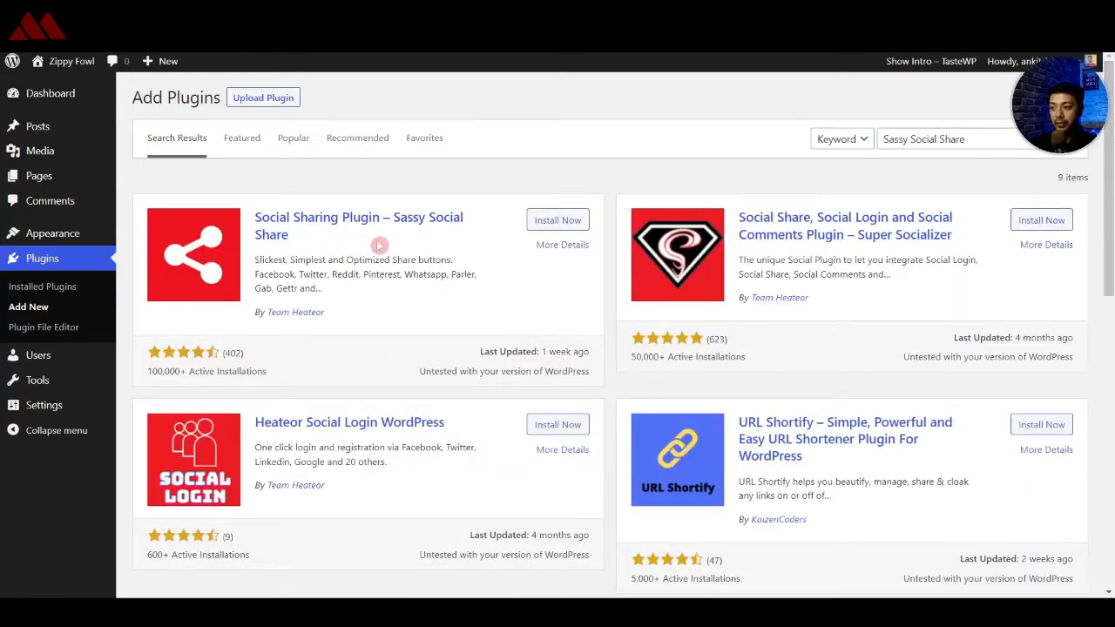
left_click(541, 223)
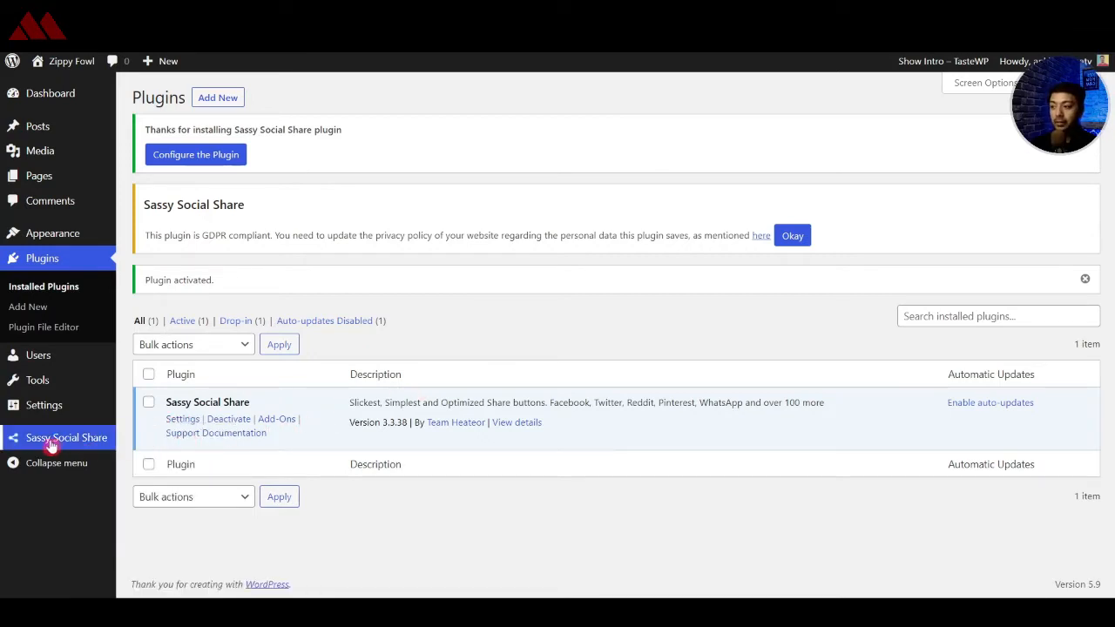
In the Sassy Social Share settings, set the standard interface icon shape to Square and save the changes
mouse_move(50, 445)
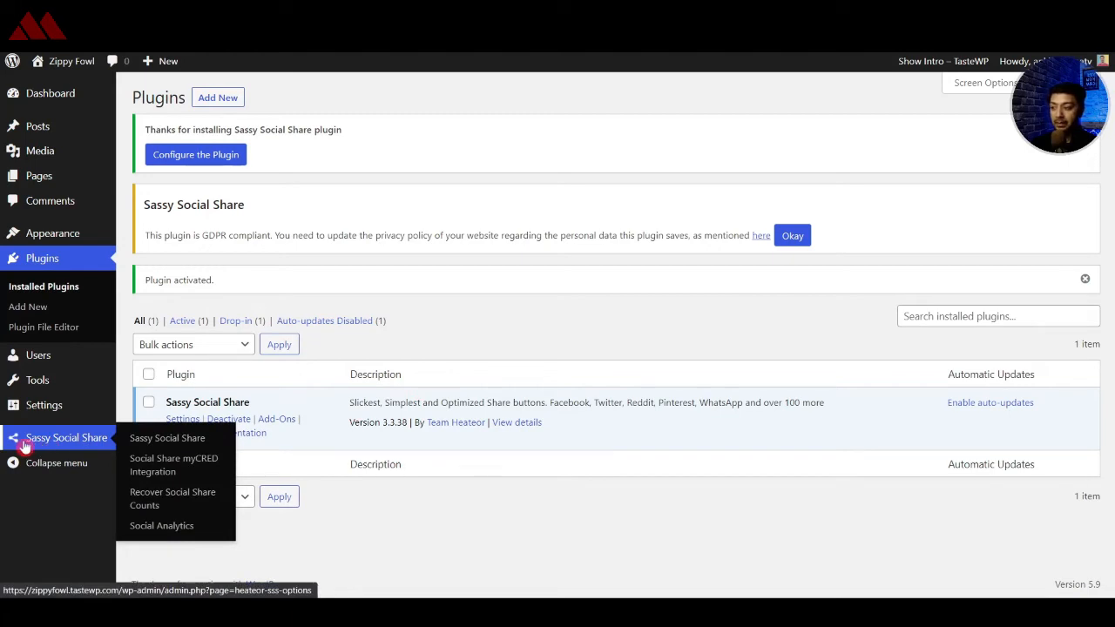
left_click(32, 444)
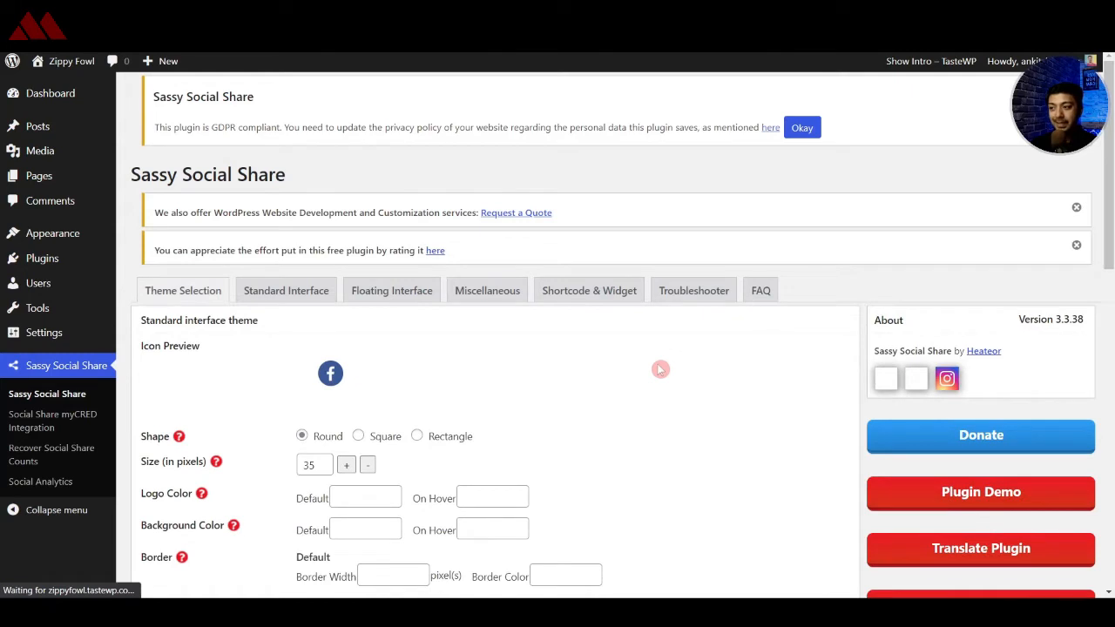
scroll(662, 369, "down", 2)
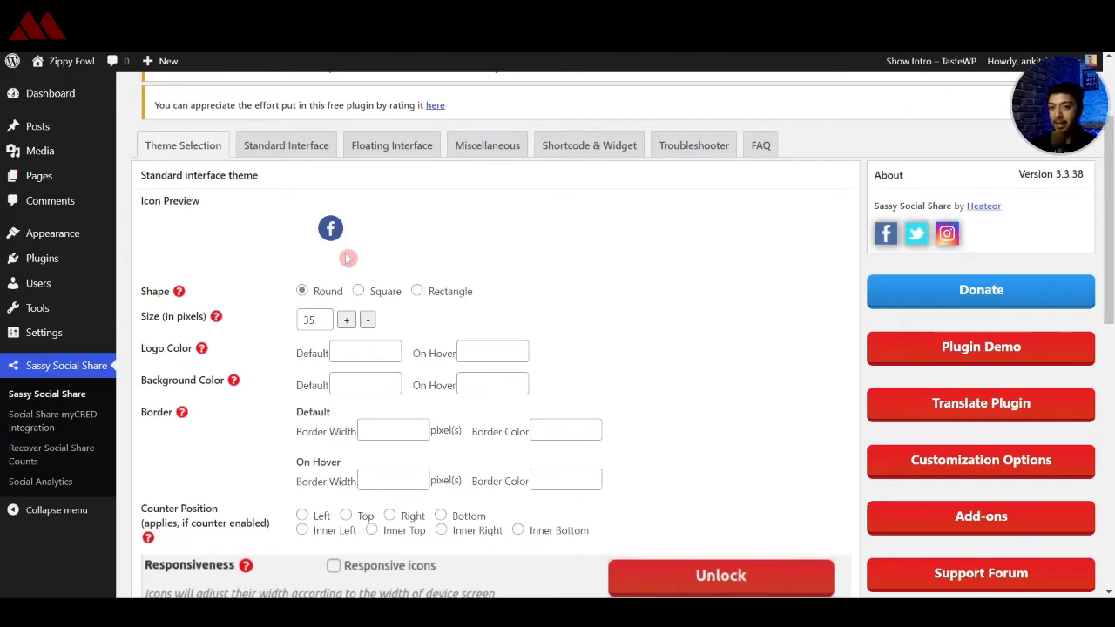
left_click(359, 291)
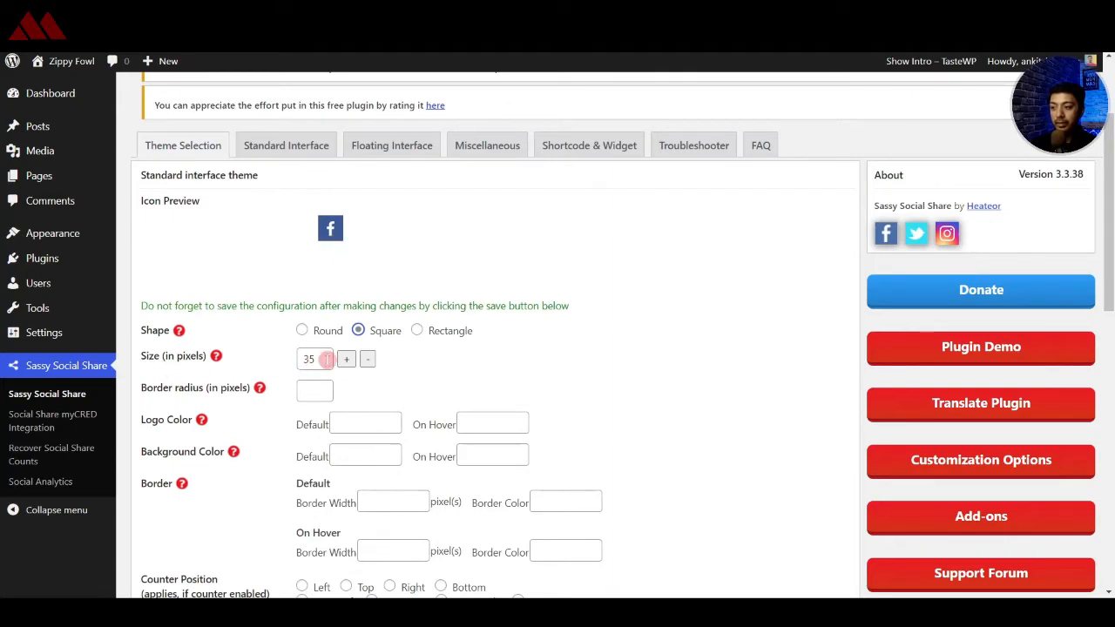
scroll(439, 341, "down", 3)
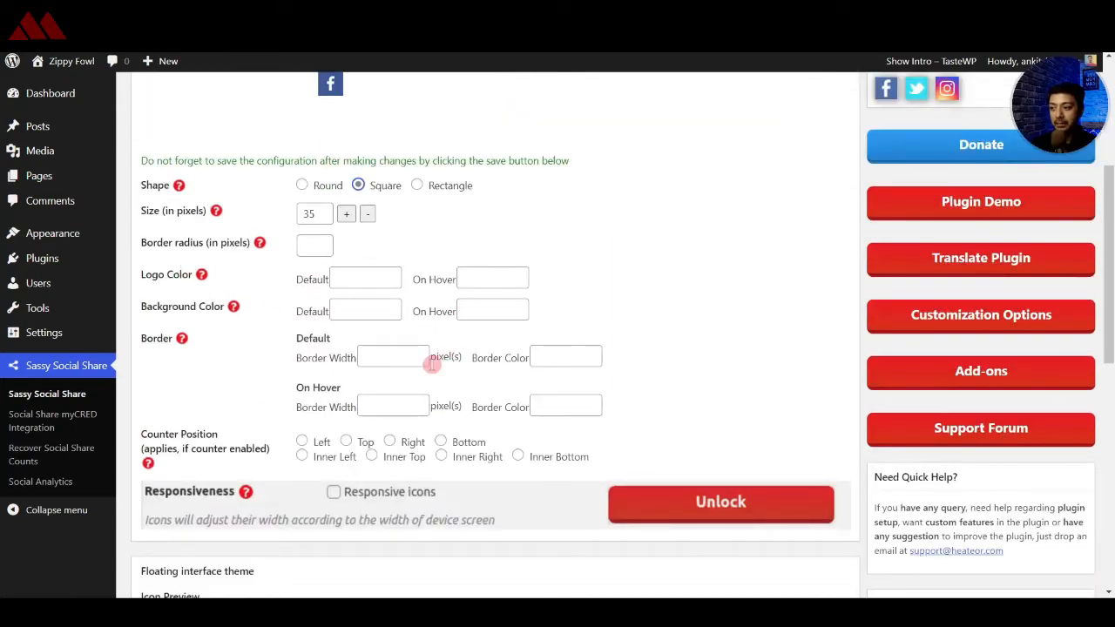
scroll(467, 396, "down", 6)
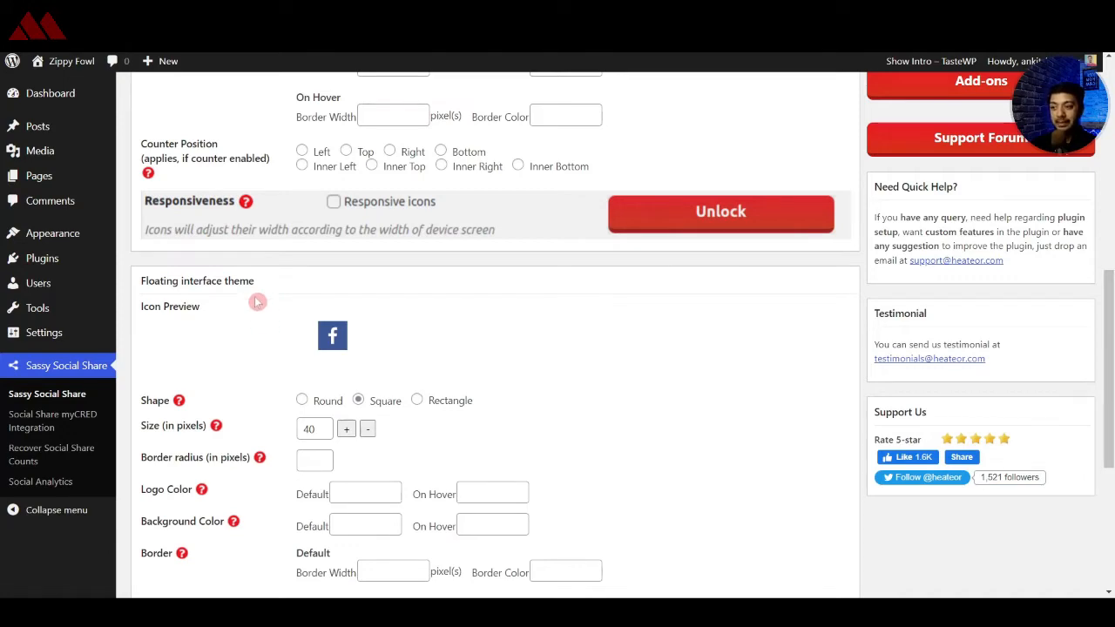
scroll(335, 344, "down", 4)
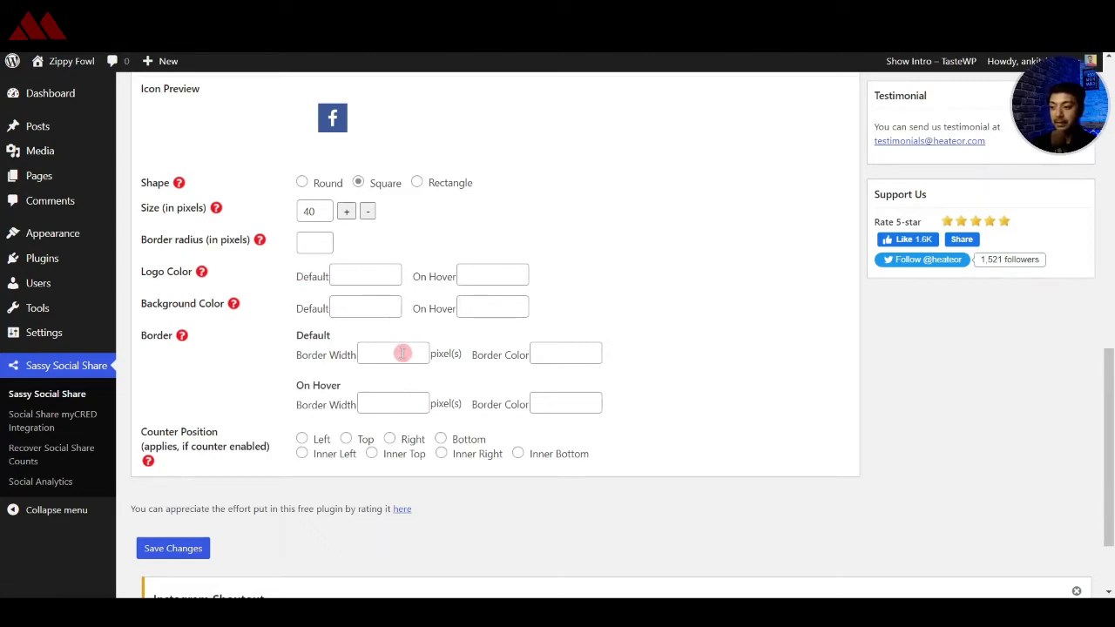
left_click(159, 550)
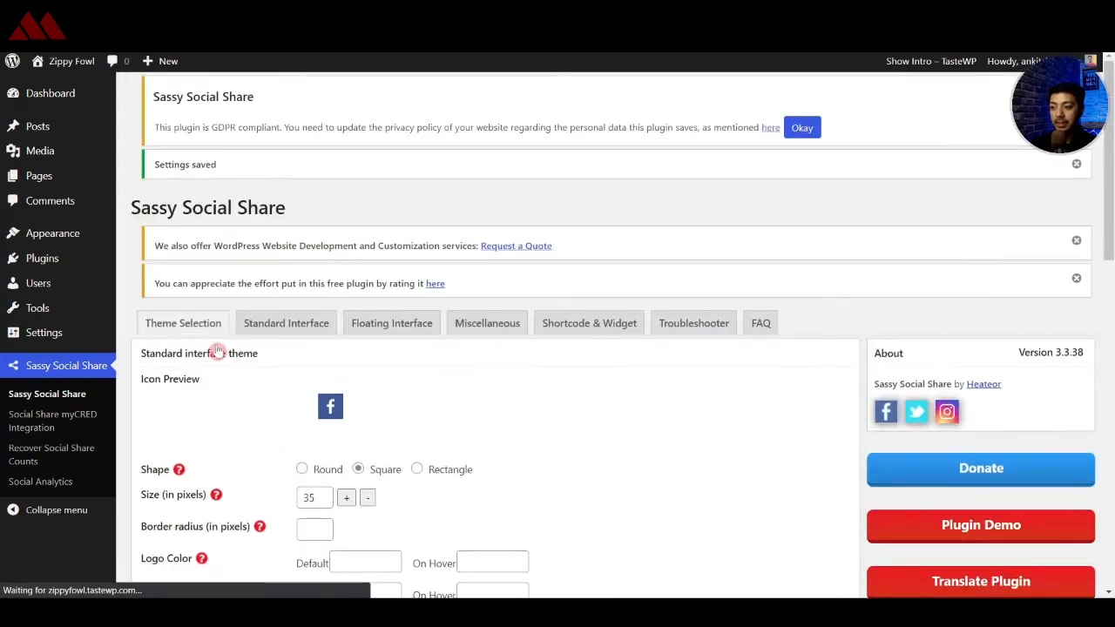
Examine the standard sharing interface options and try rearranging the Mix icon among the sharing icons
left_click(282, 324)
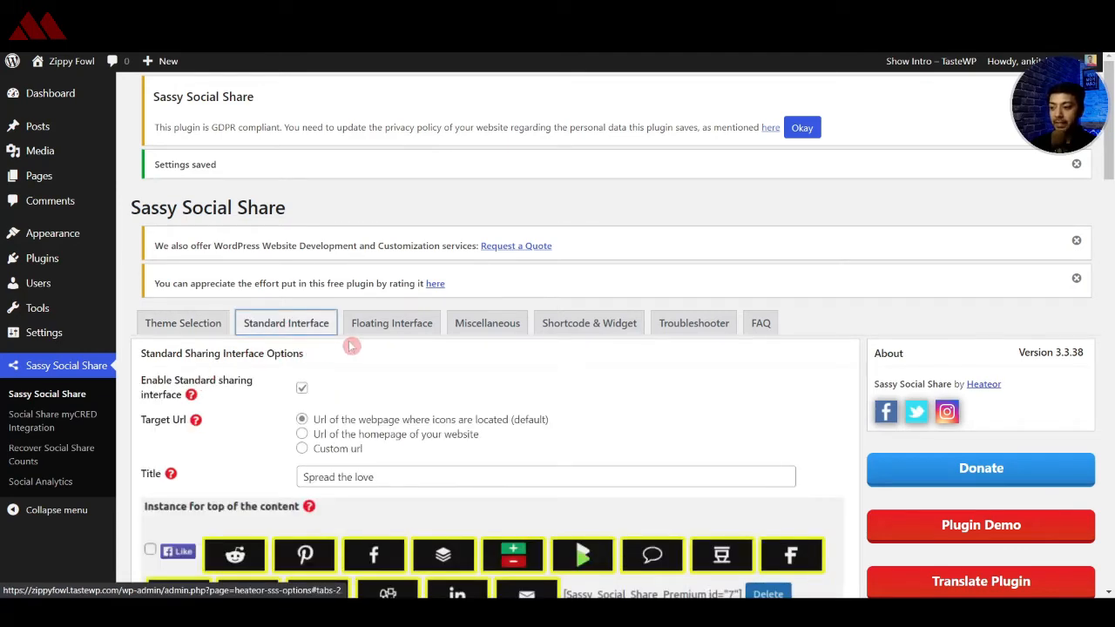
scroll(261, 349, "down", 2)
scroll(540, 392, "down", 1)
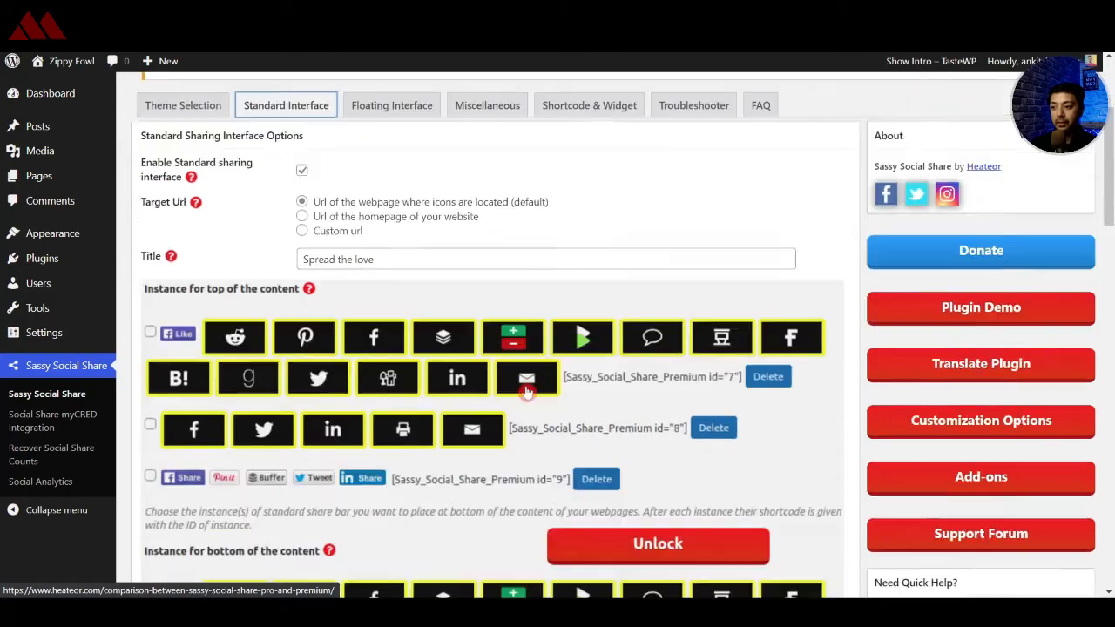
scroll(526, 392, "down", 2)
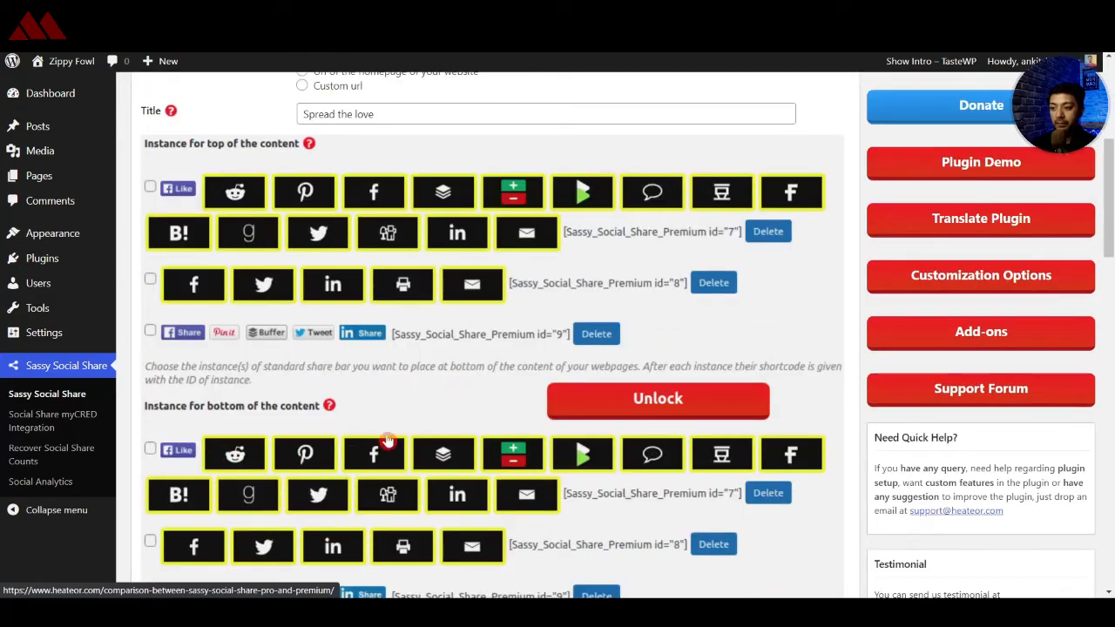
scroll(667, 445, "down", 1)
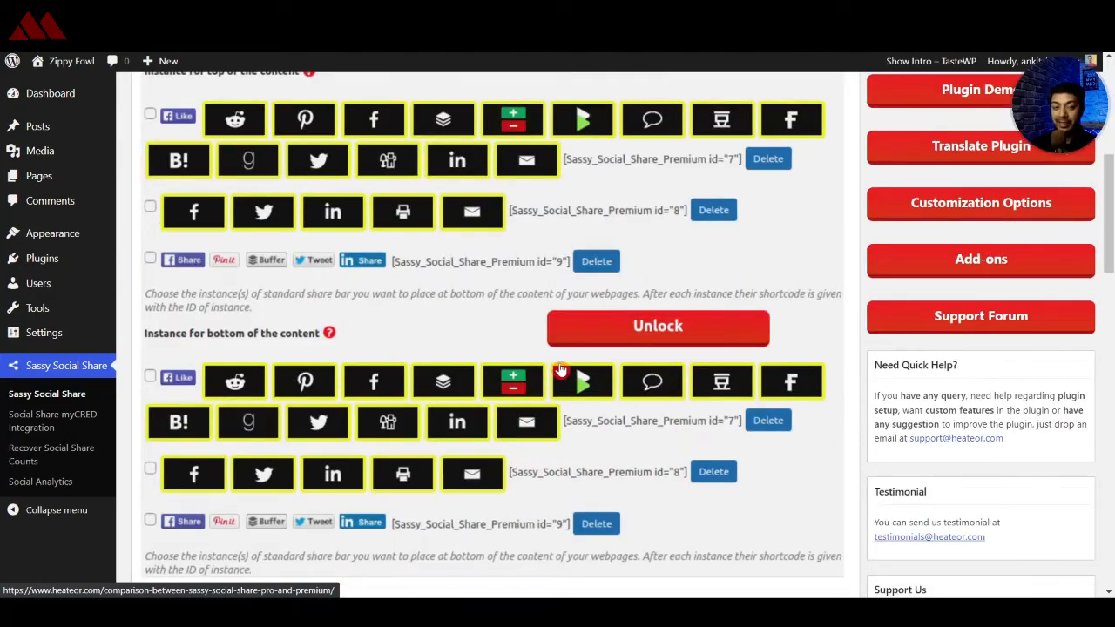
scroll(410, 409, "down", 4)
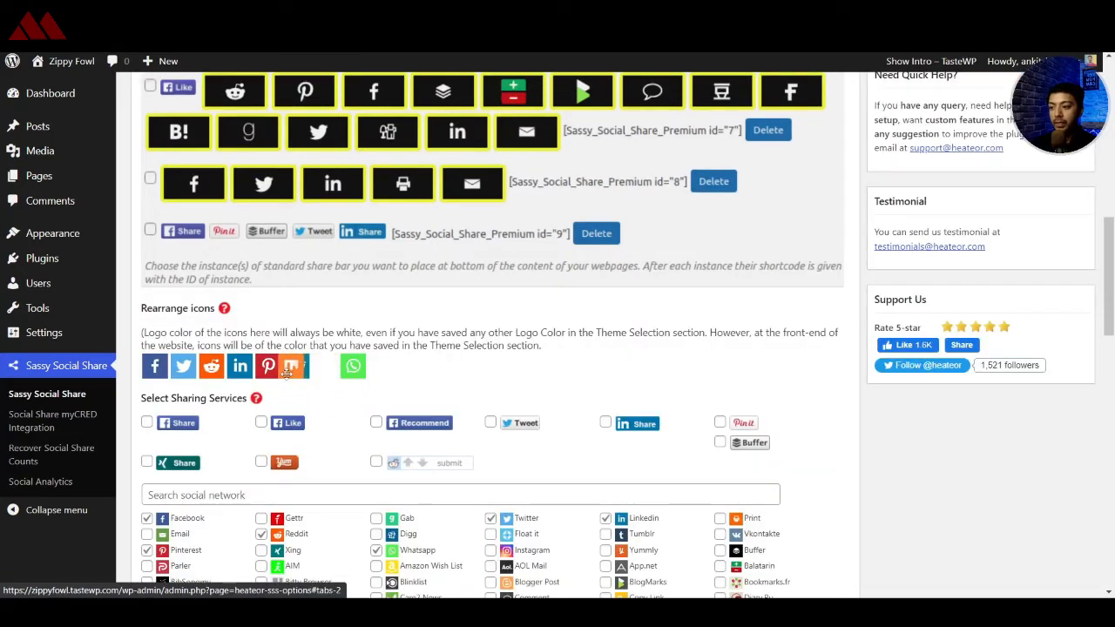
left_click_drag(287, 371, 296, 371)
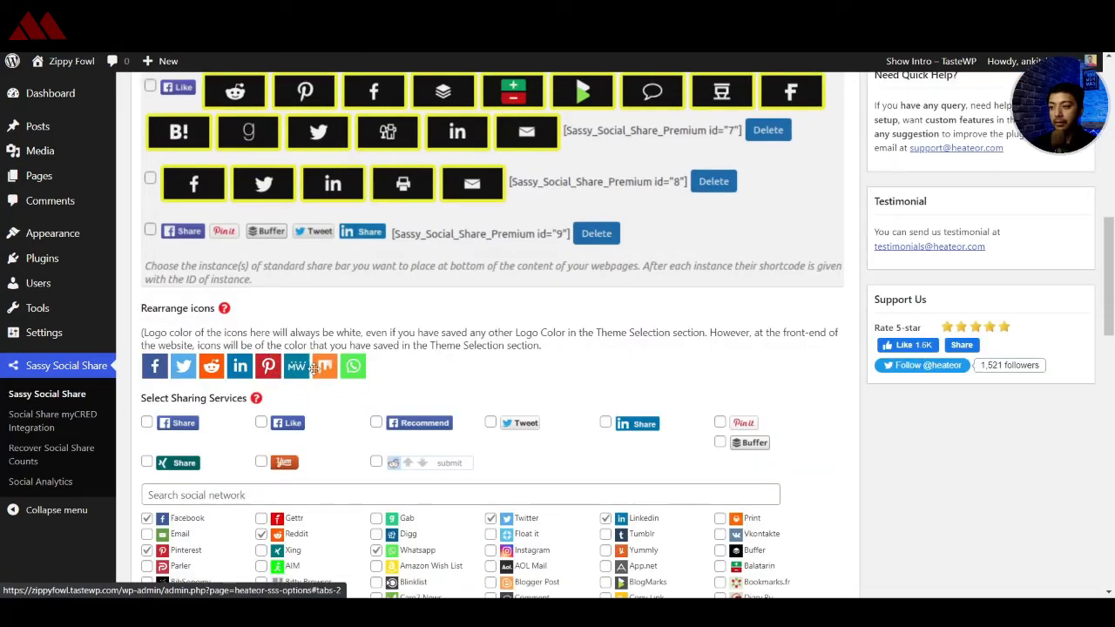
Deselect Mix, Pinterest, Reddit and MeWe from the standard interface's sharing services
scroll(256, 251, "down", 2)
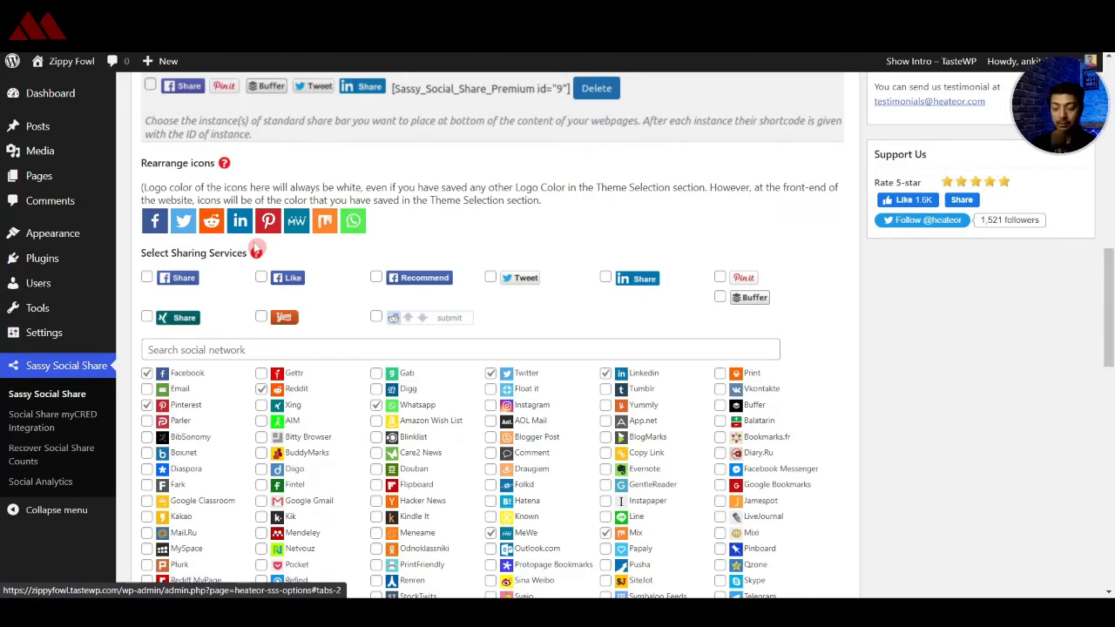
scroll(262, 254, "down", 2)
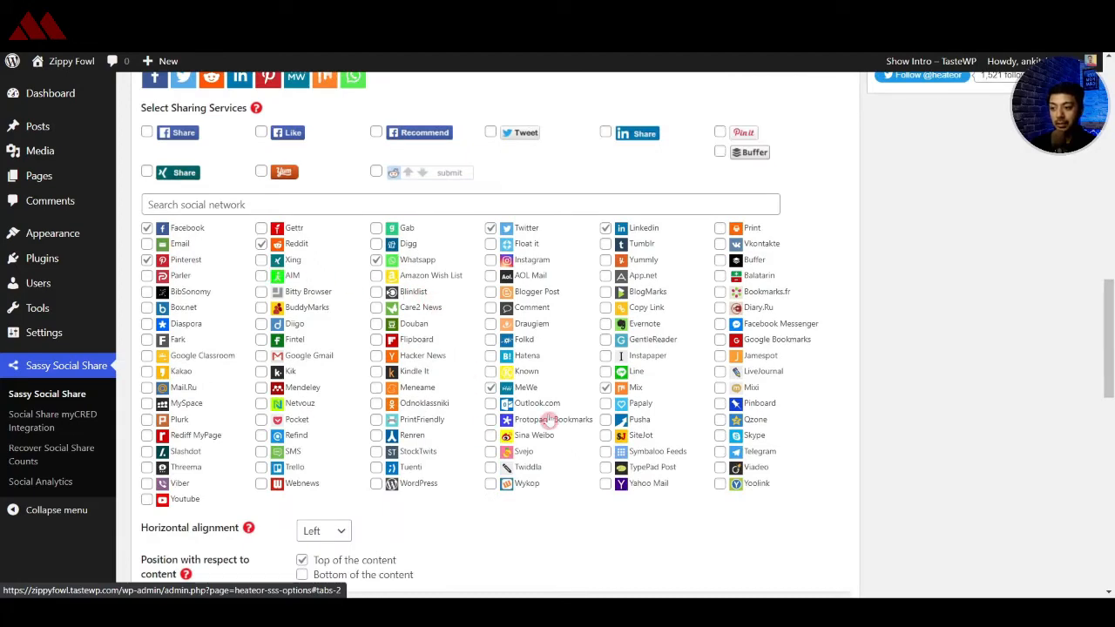
left_click(605, 388)
scroll(403, 301, "up", 1)
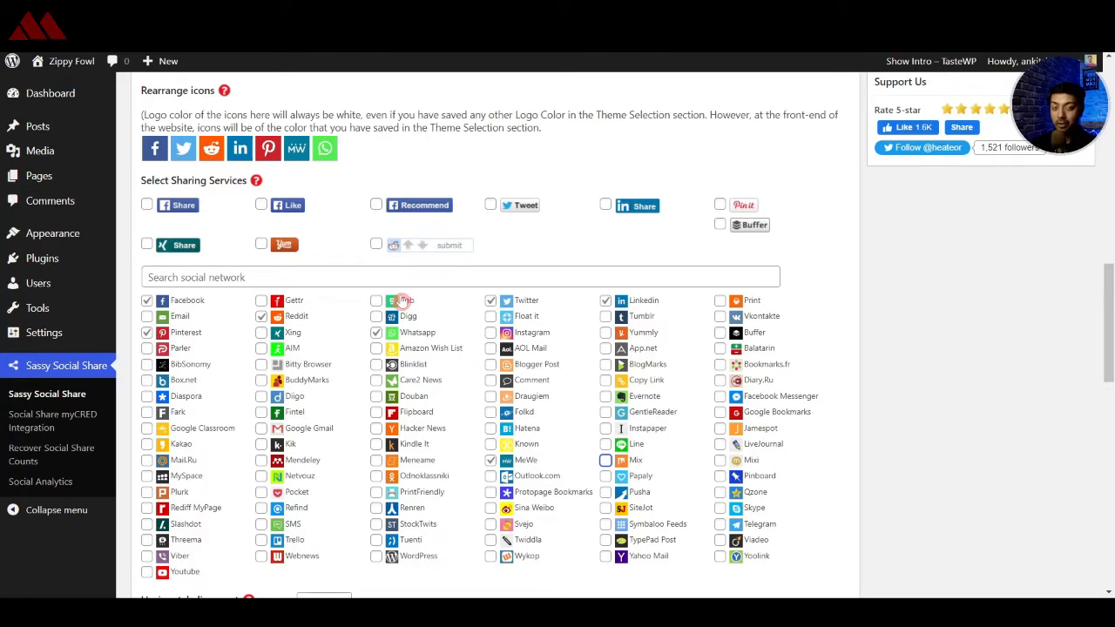
left_click(146, 332)
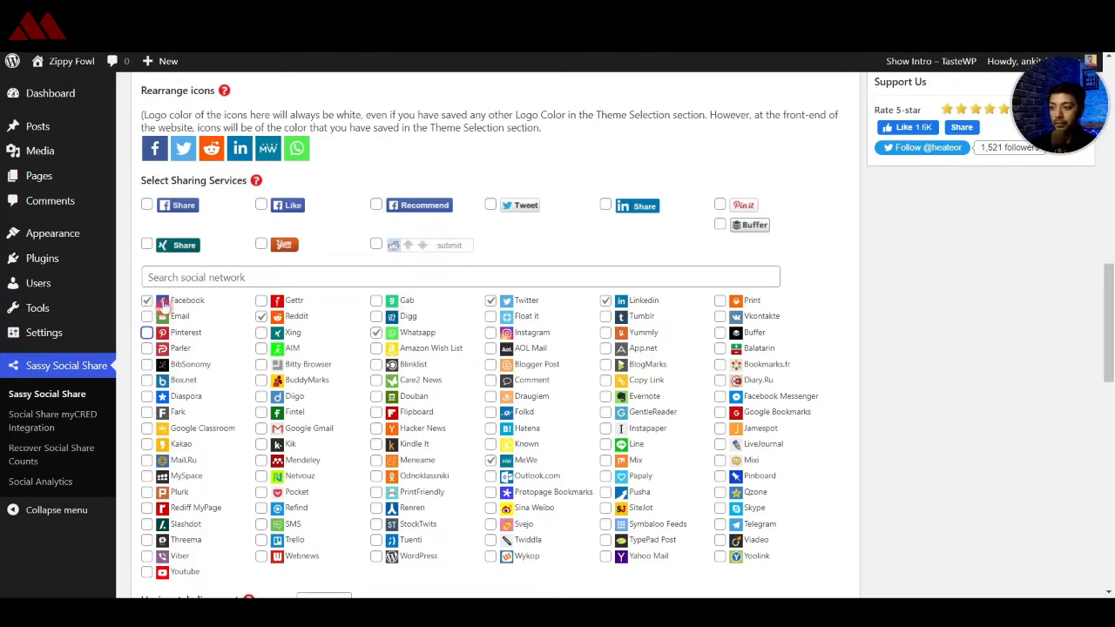
left_click(261, 317)
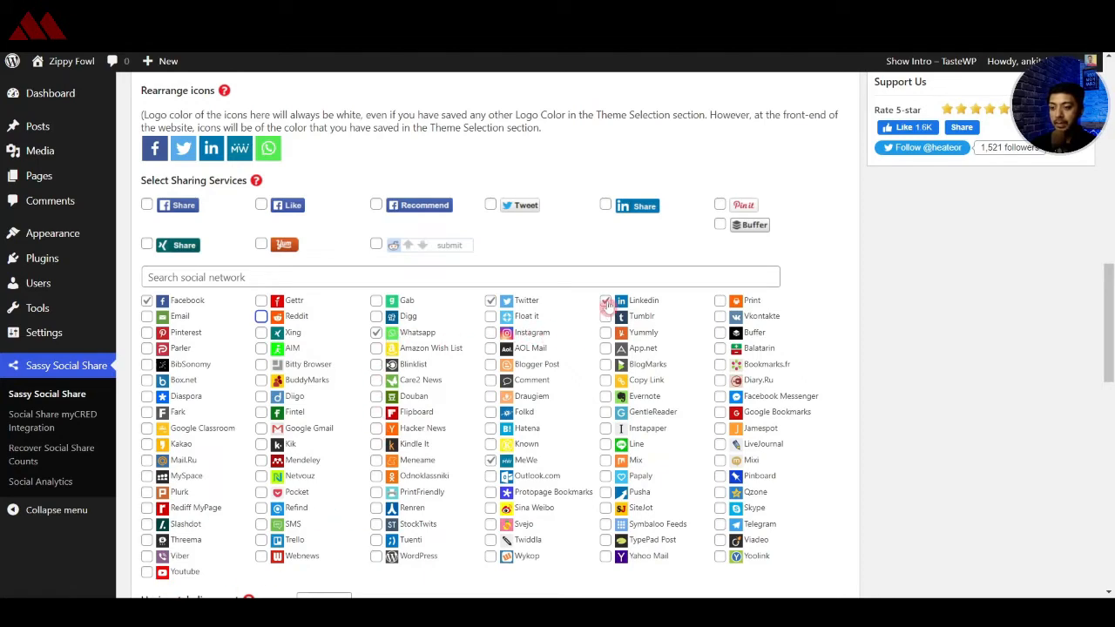
left_click(490, 460)
scroll(348, 349, "up", 1)
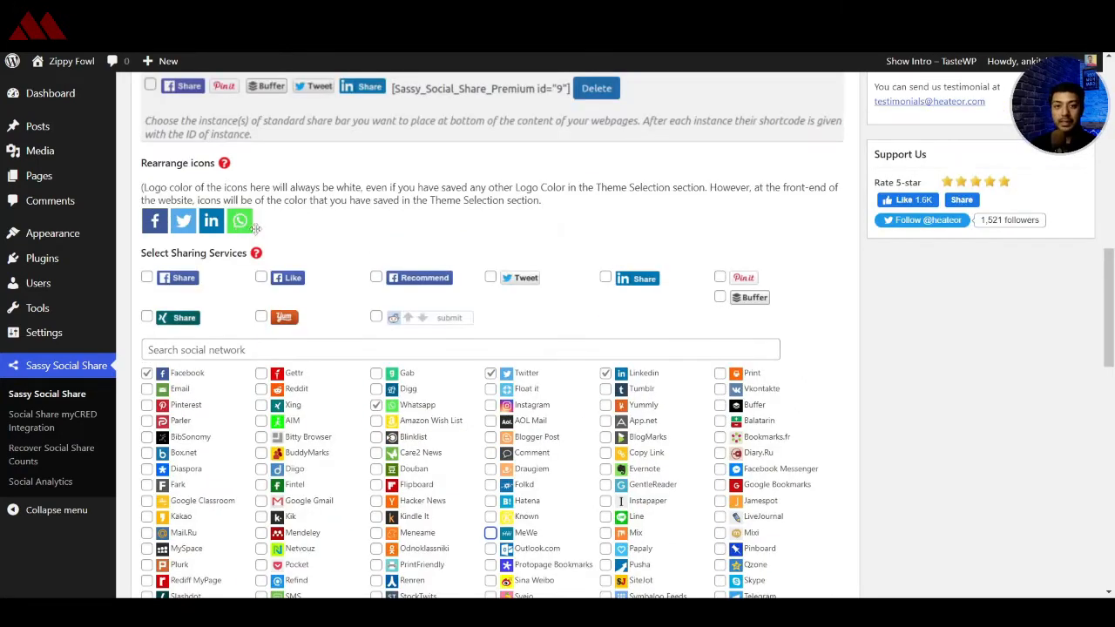
Review the standard interface's alignment, placement and share count options and save the changes
scroll(466, 247, "down", 6)
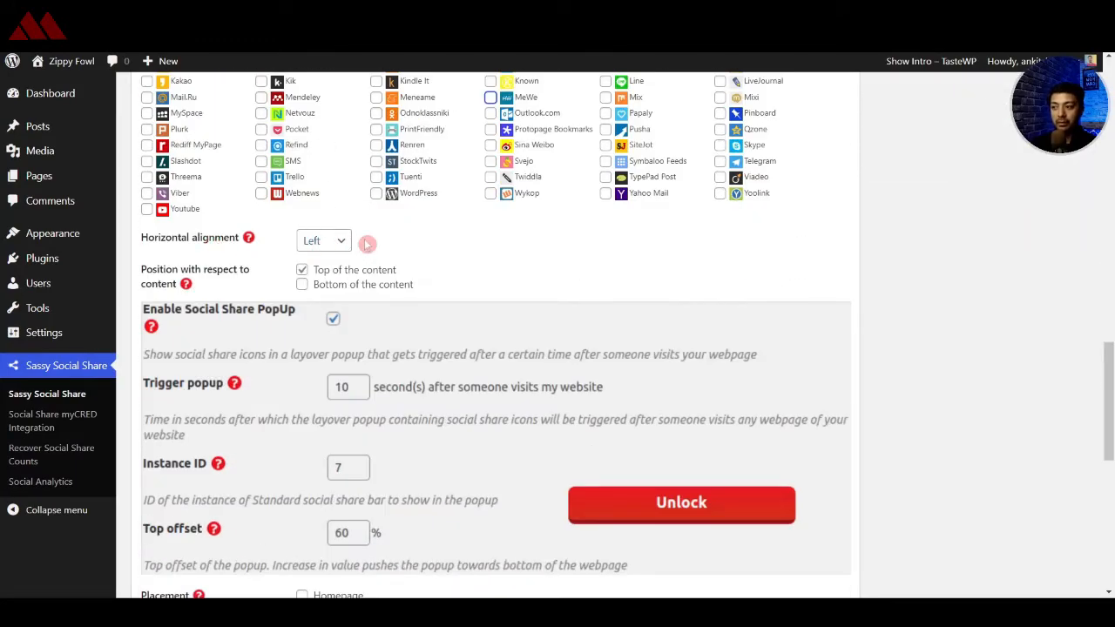
scroll(367, 244, "down", 5)
scroll(366, 245, "down", 2)
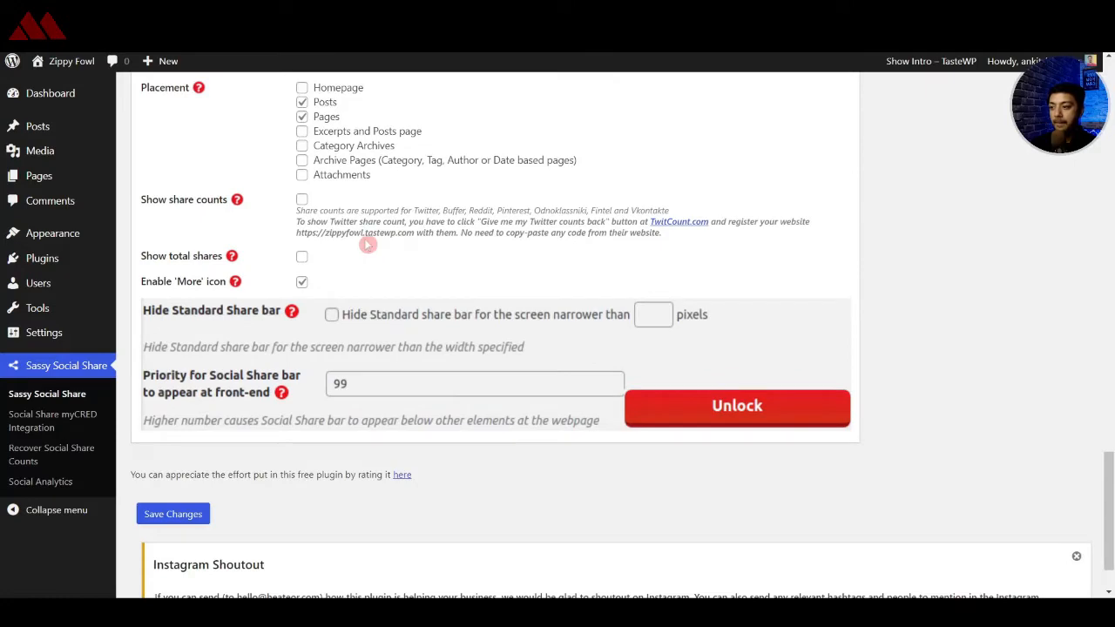
scroll(366, 245, "down", 1)
left_click(184, 440)
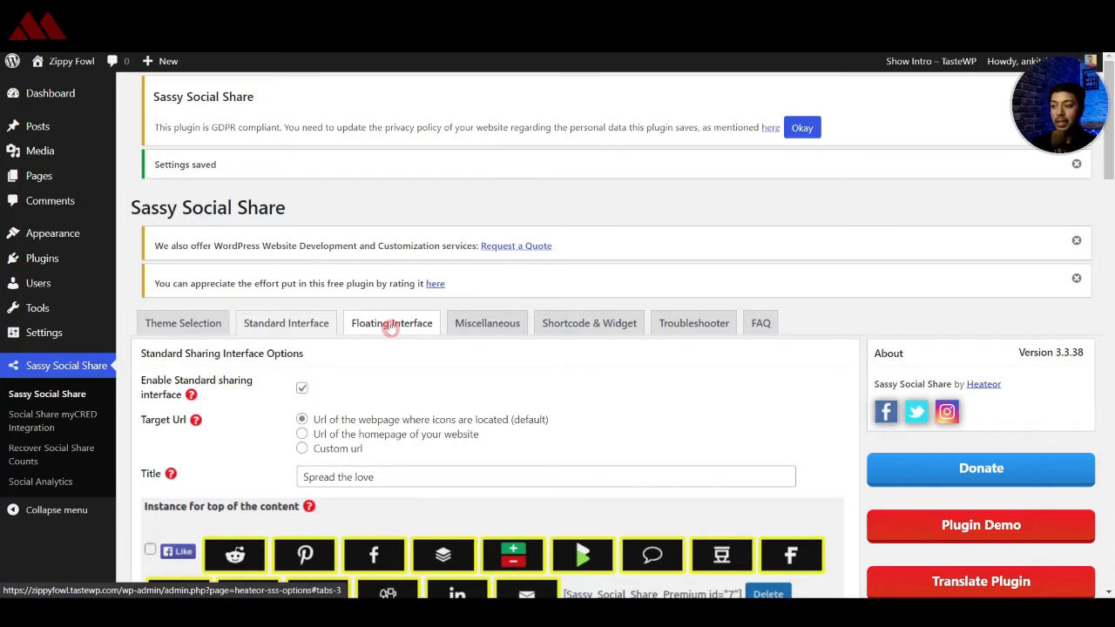
Look at the floating interface options, then disable the standard sharing interface
left_click(392, 323)
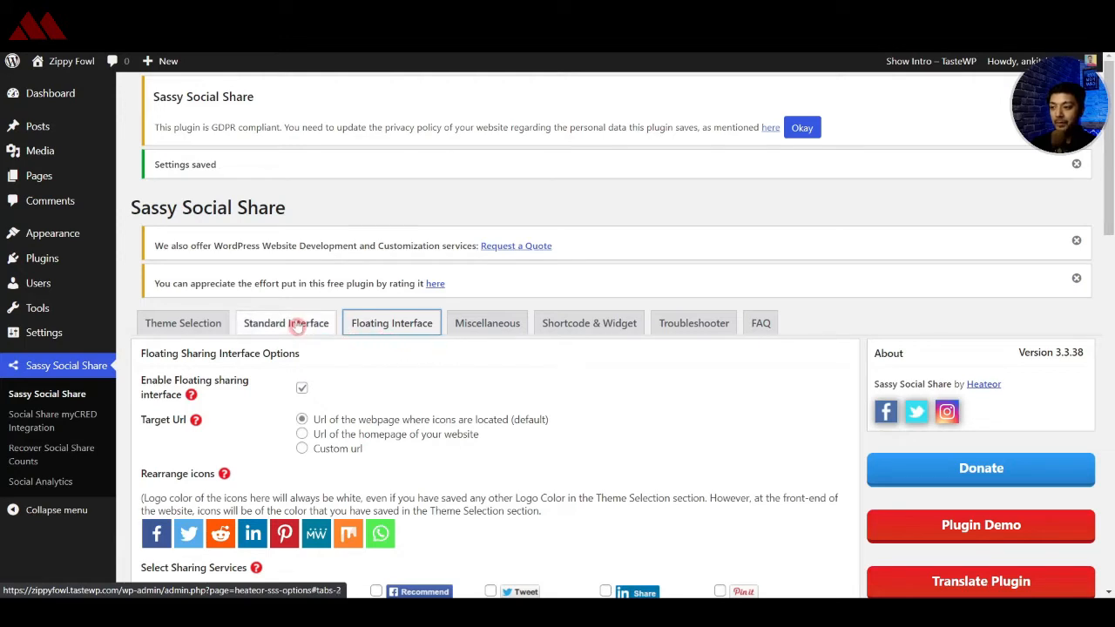
left_click(292, 324)
left_click(303, 391)
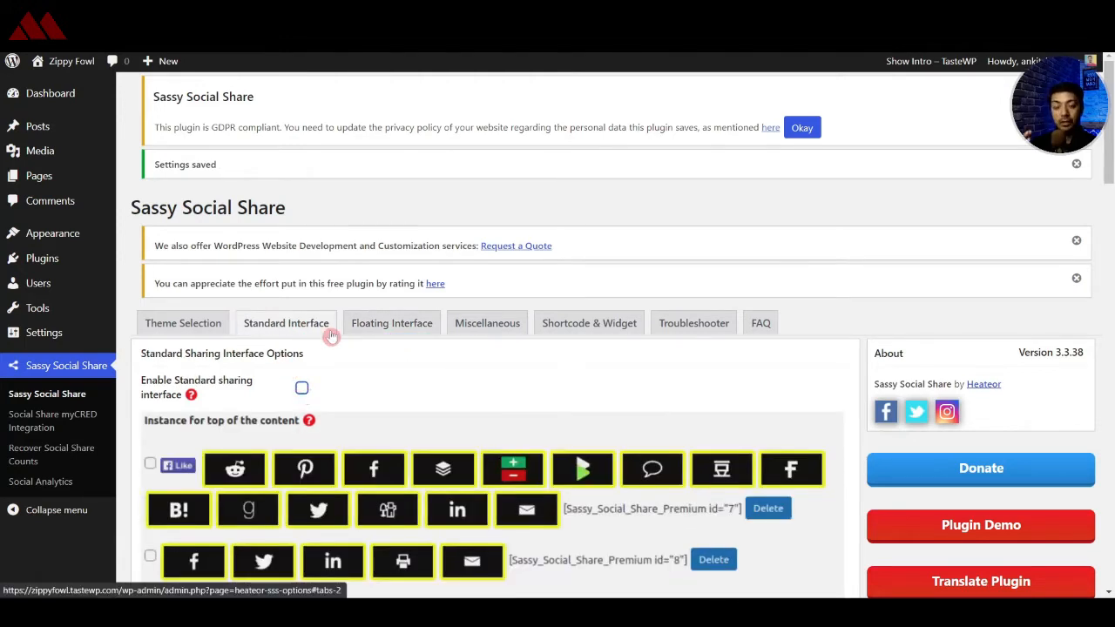
Deselect Pinterest, Reddit, MeWe and Mix from the floating interface's sharing services and try rearranging the Facebook icon
left_click(367, 332)
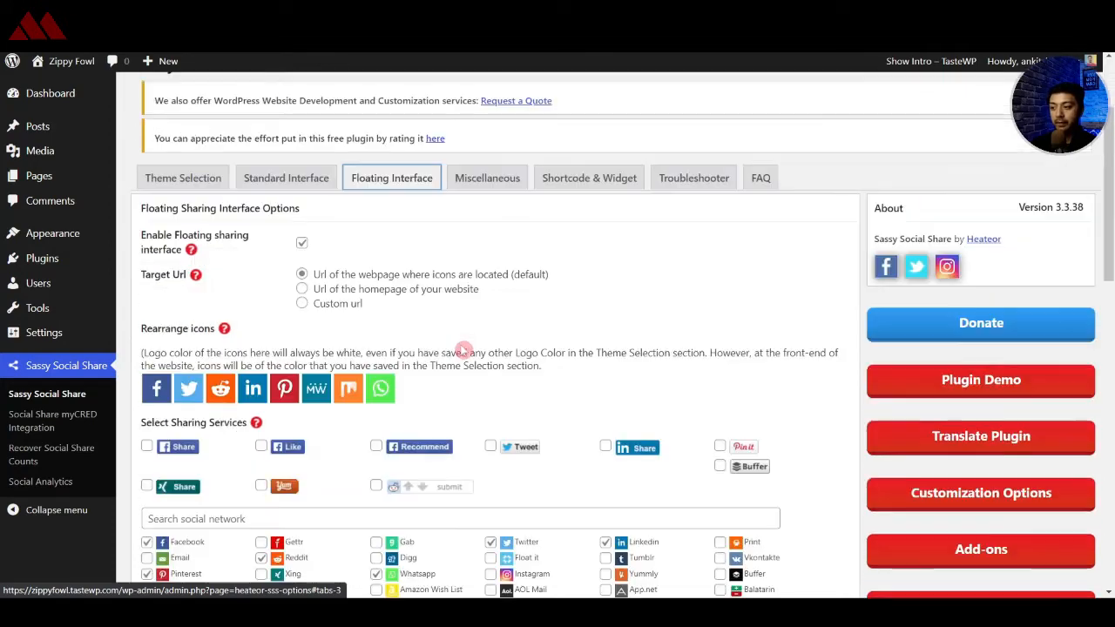
scroll(462, 347, "down", 2)
scroll(460, 346, "down", 3)
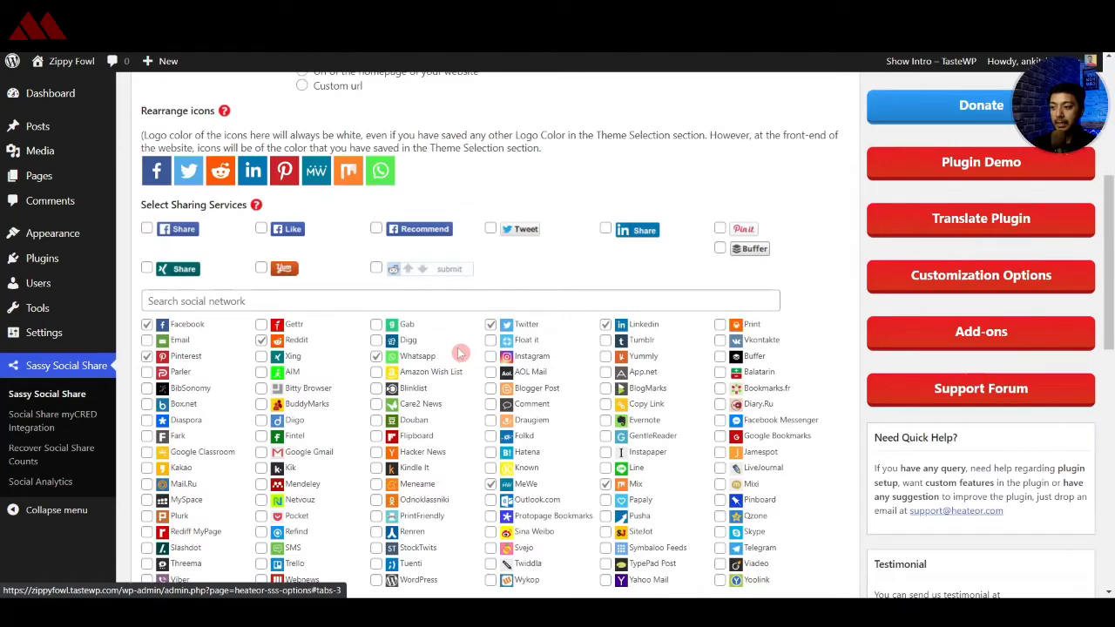
left_click(147, 357)
scroll(150, 364, "down", 3)
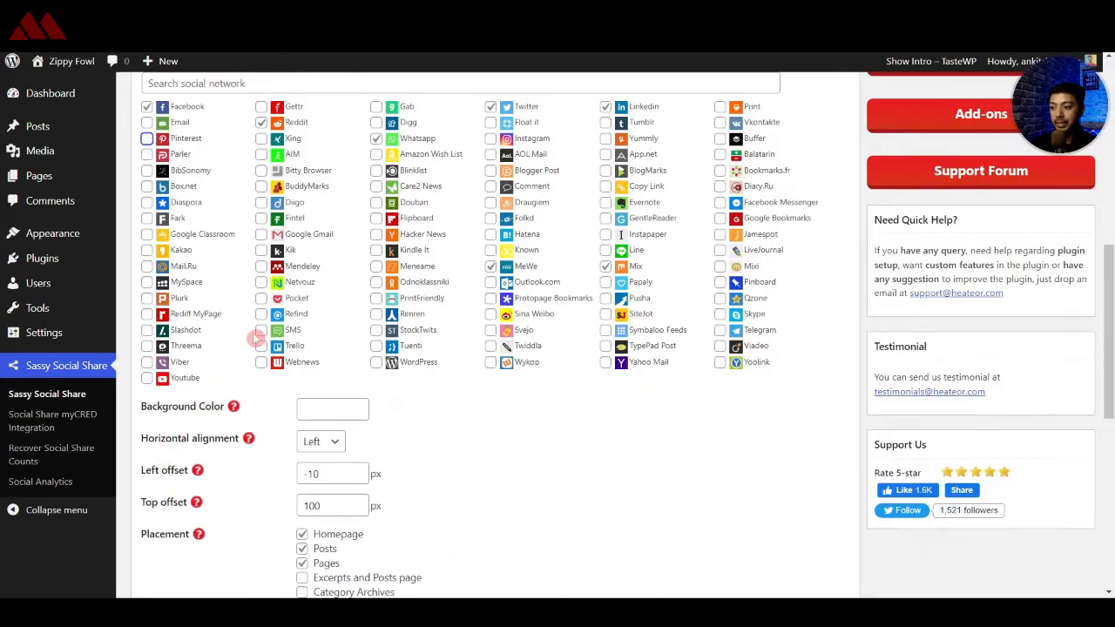
scroll(262, 137, "up", 4)
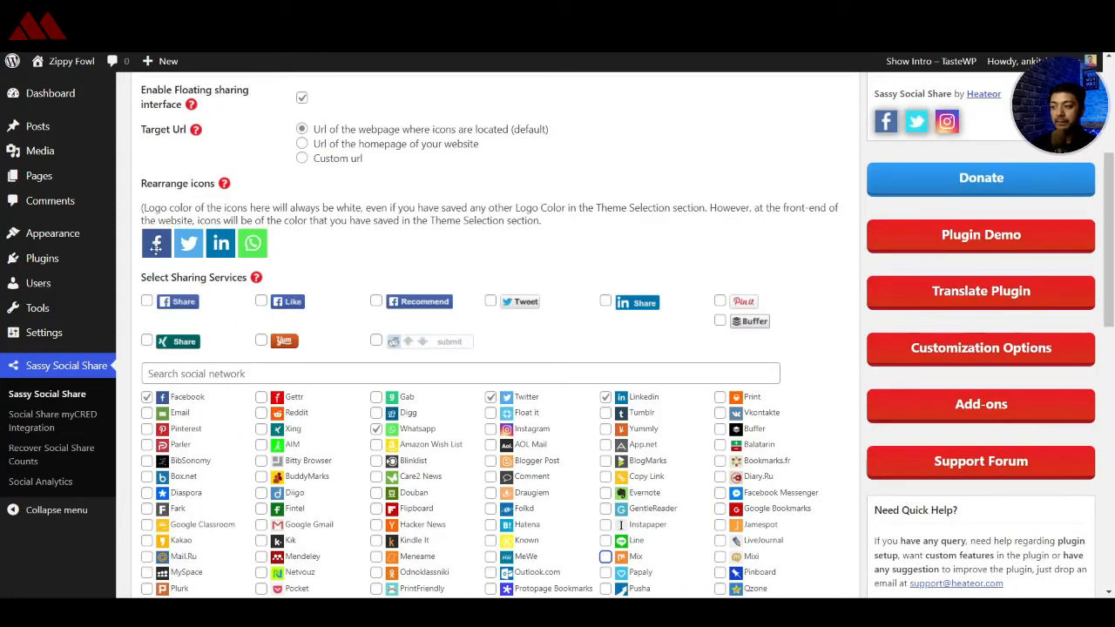
left_click_drag(157, 249, 175, 252)
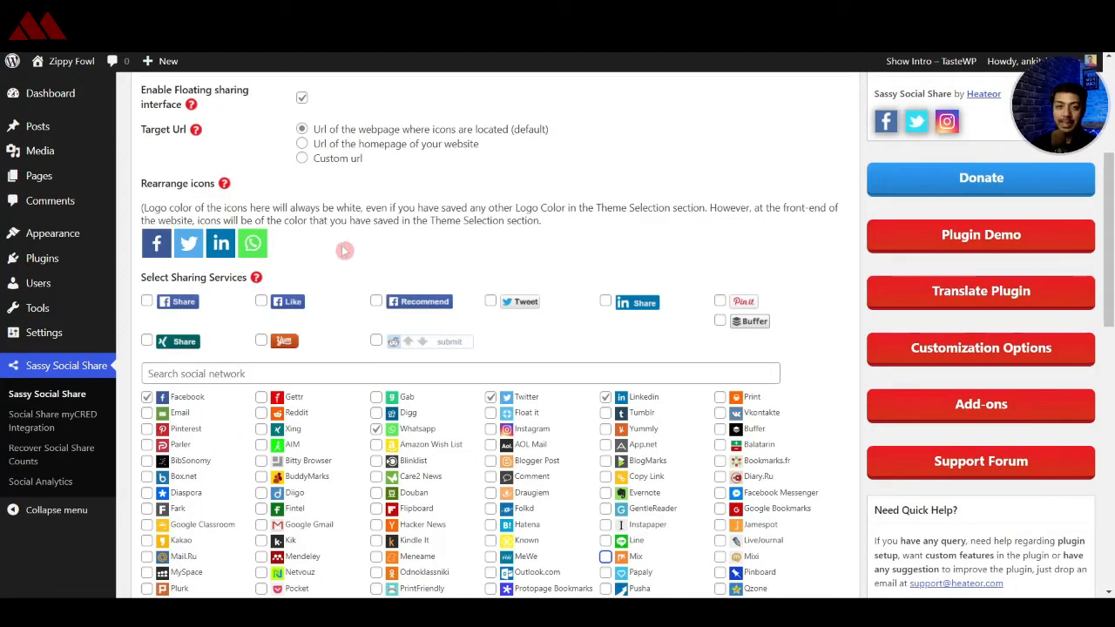
Review the floating interface's alignment, placement and responsiveness options and save the changes
scroll(307, 417, "down", 6)
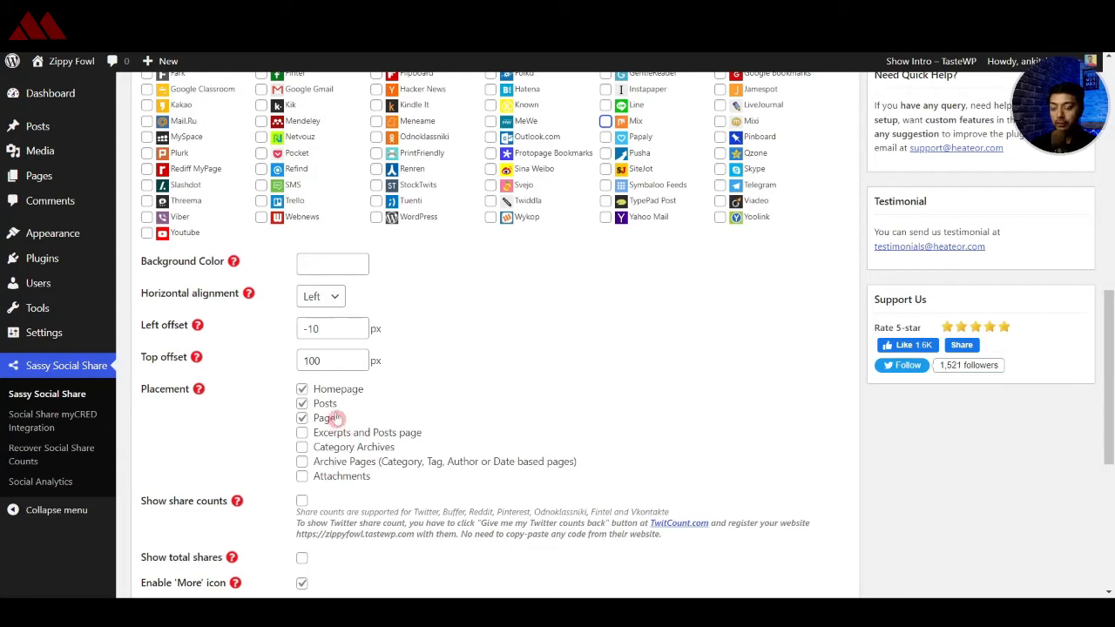
scroll(626, 331, "down", 3)
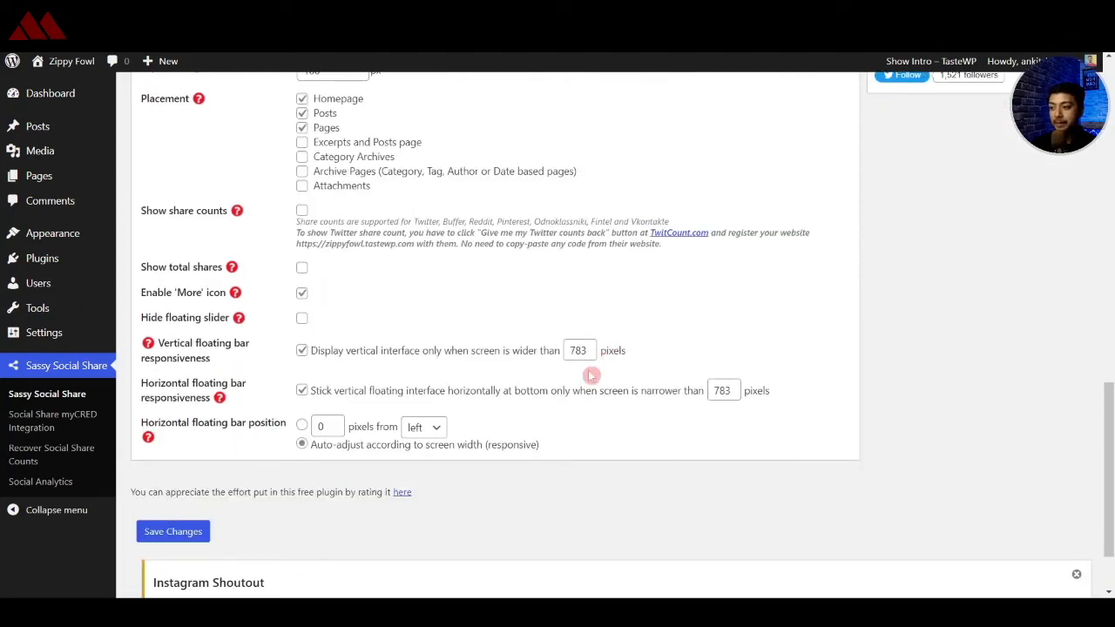
scroll(261, 446, "down", 1)
left_click(183, 437)
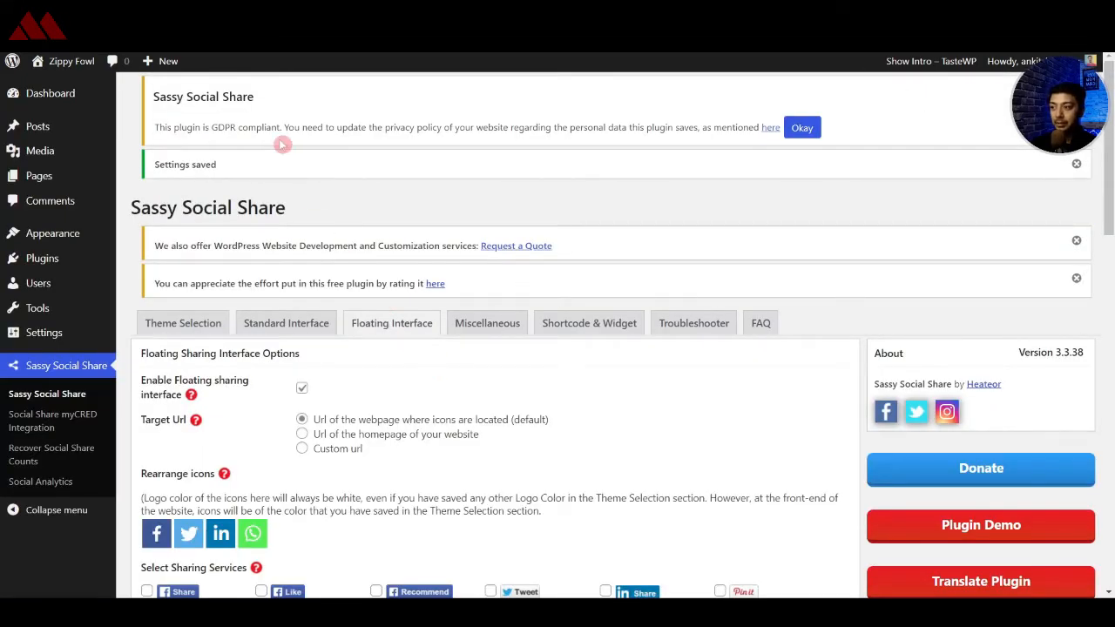
Open the live site separately from the dashboard and check the floating share icons on the homepage and the Hello world! post
right_click(62, 88)
left_click(82, 95)
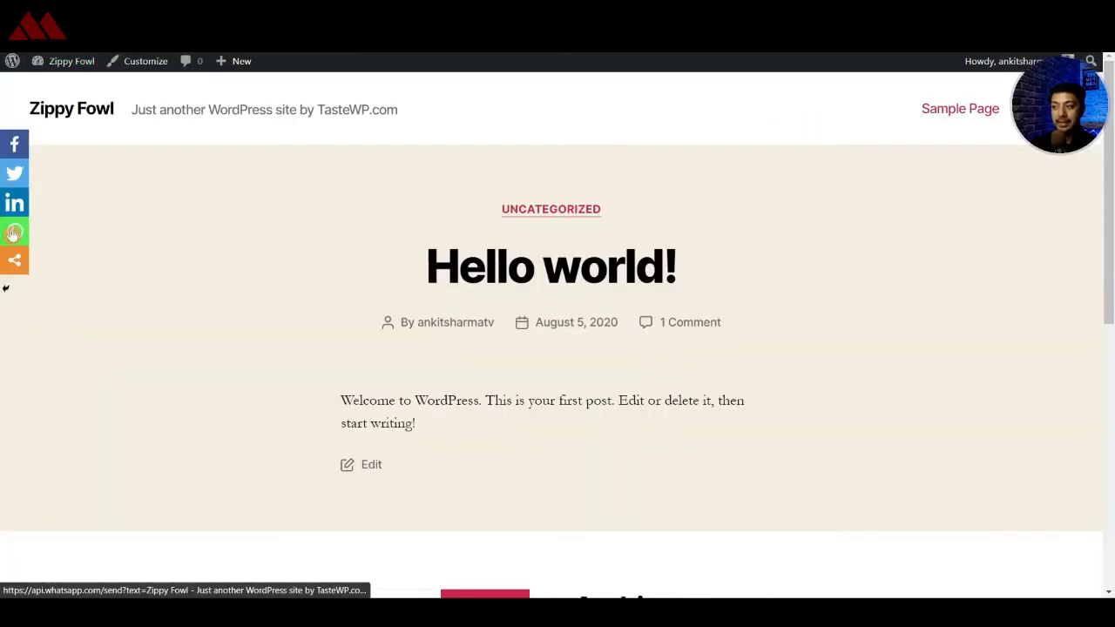
scroll(47, 269, "down", 4)
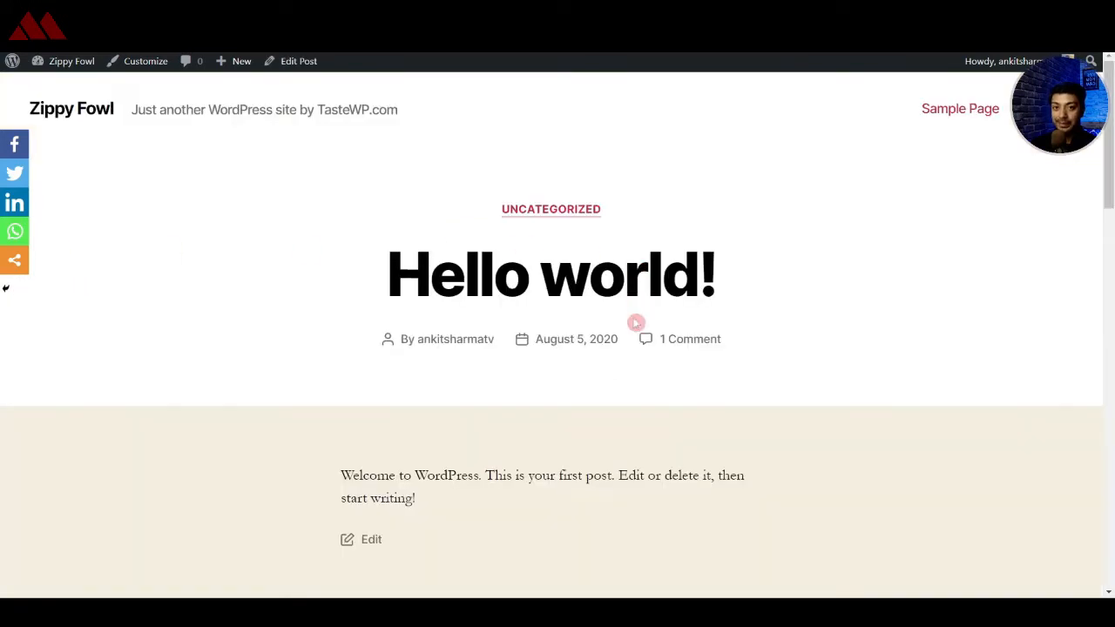
scroll(60, 228, "down", 2)
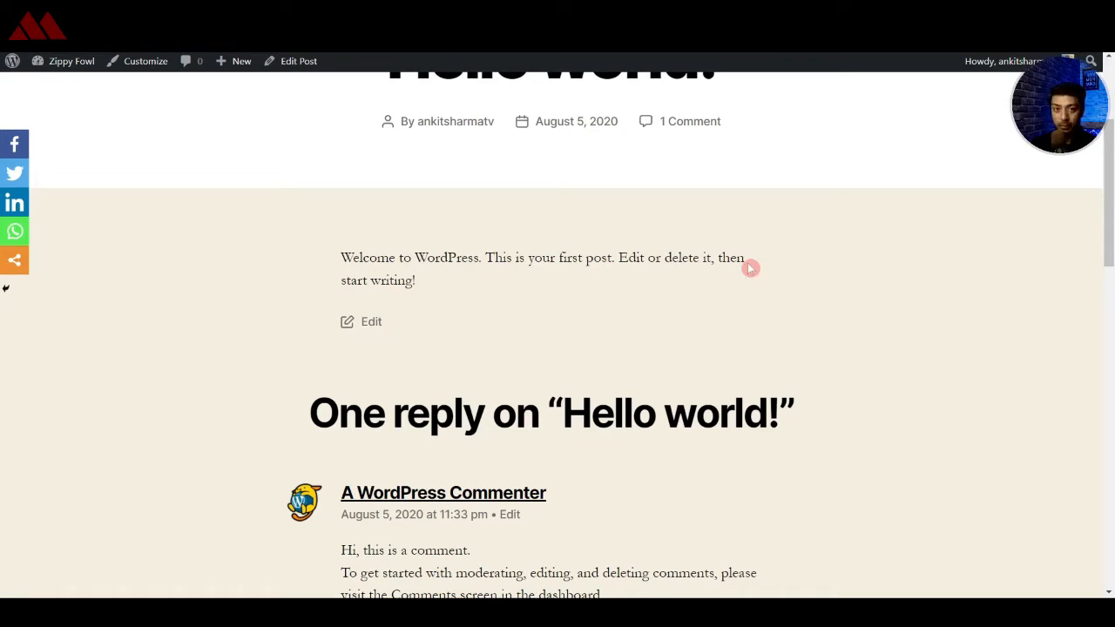
Inspect the Hello world! post in the browser's iPhone XR device preview to check how the share icons appear on mobile
key("ctrl+shift+i")
scroll(577, 280, "up", 5)
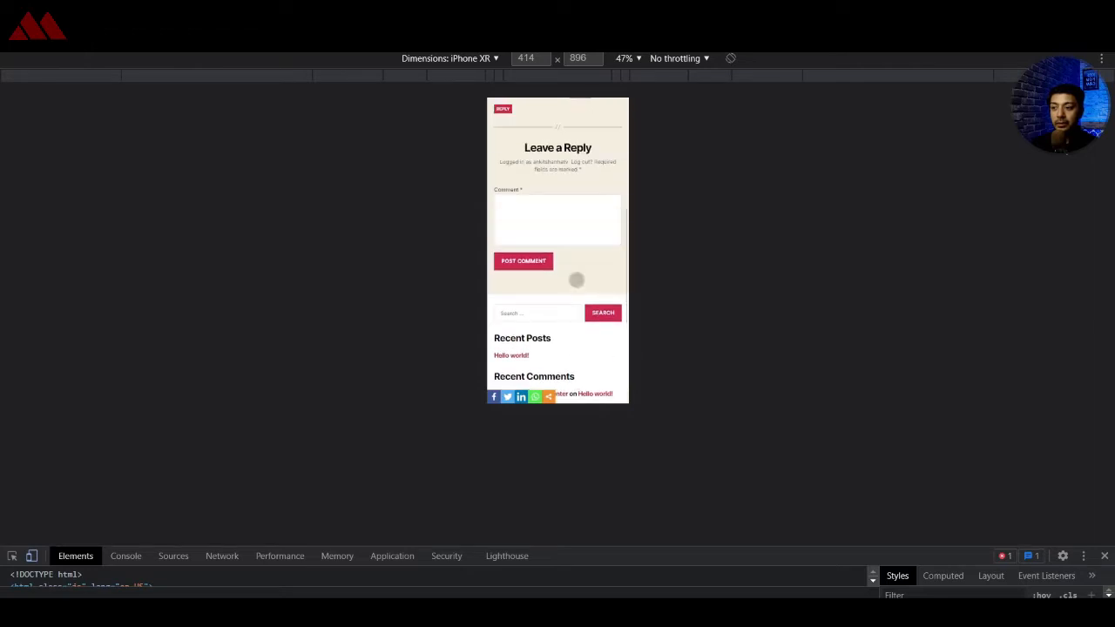
scroll(575, 279, "down", 5)
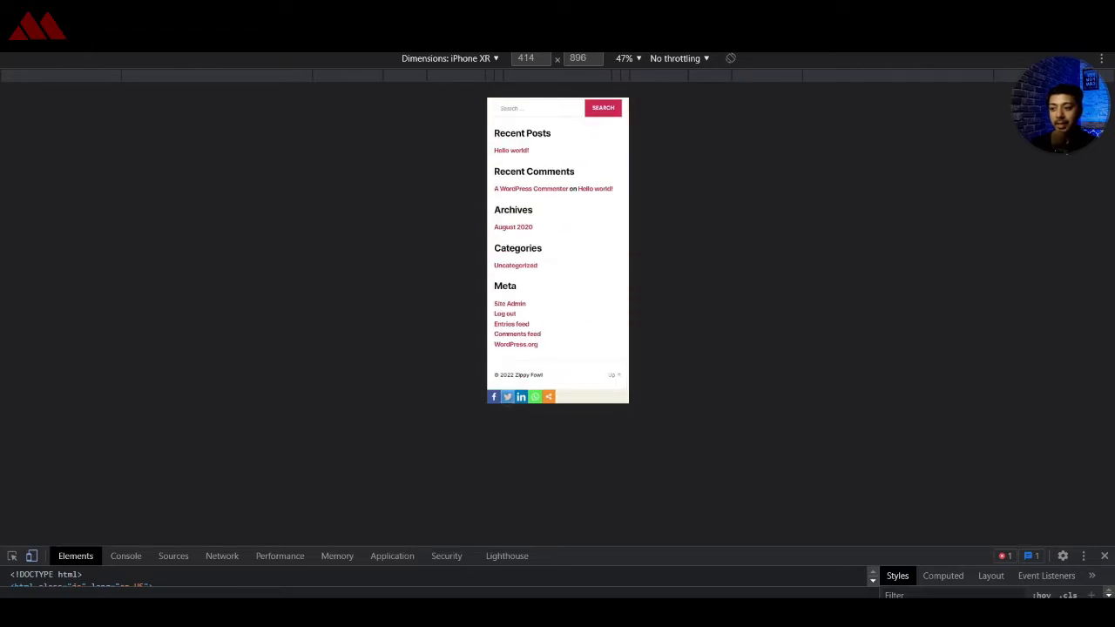
scroll(563, 351, "up", 5)
scroll(567, 347, "up", 5)
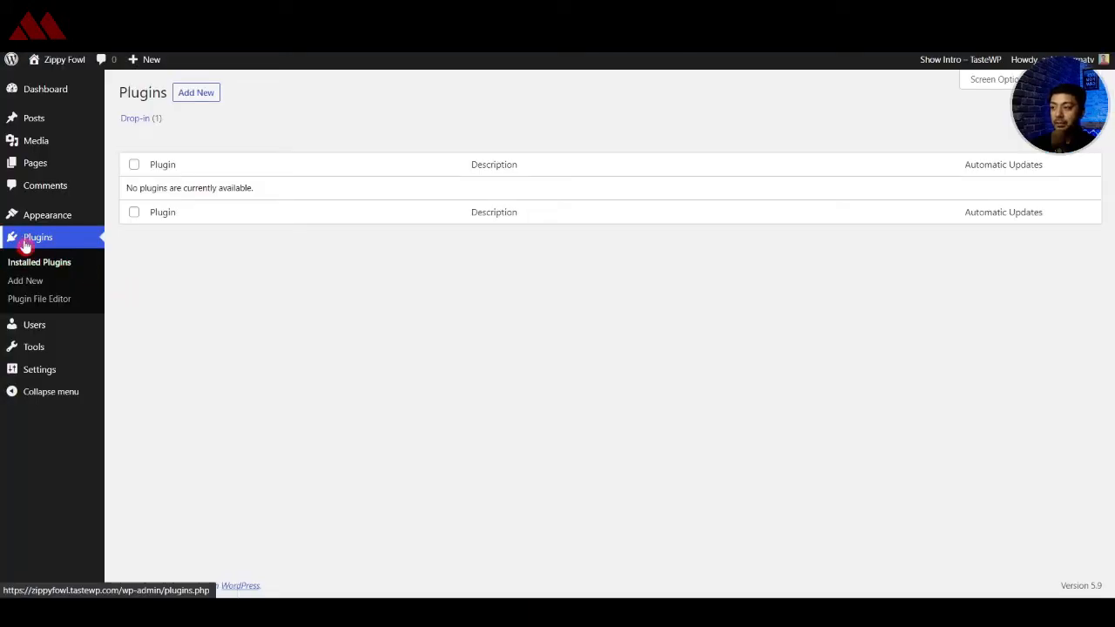
Find the UltimatelySocial plugin Social Media Share Buttons Popup & Pop Up Social Sharing Icons, then install and activate it
left_click(19, 287)
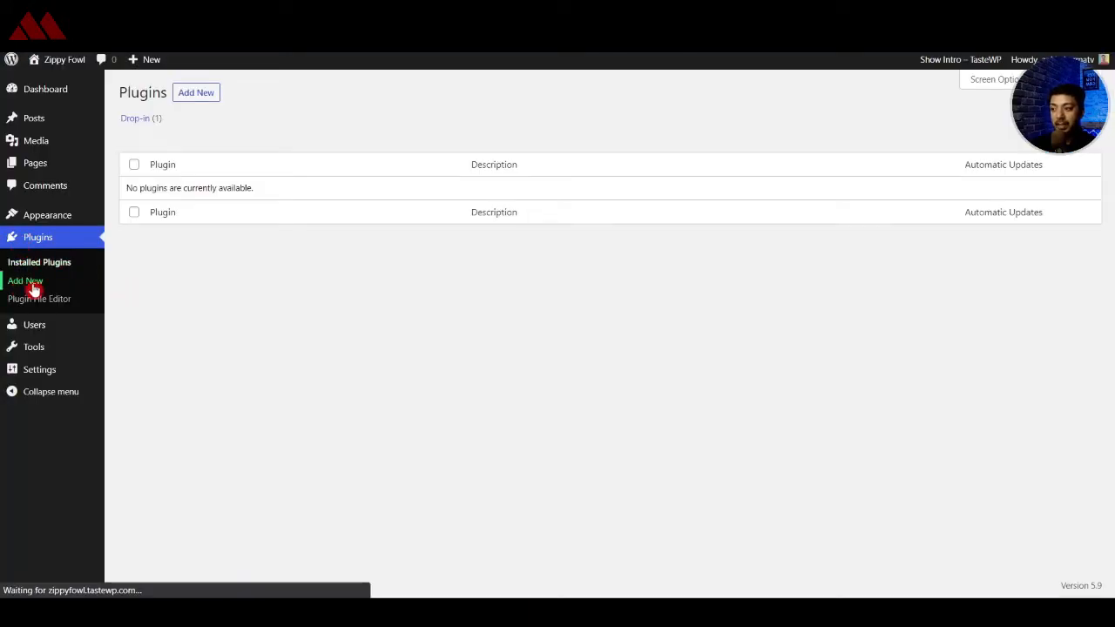
left_click(1006, 129)
type("UltimatelySocial")
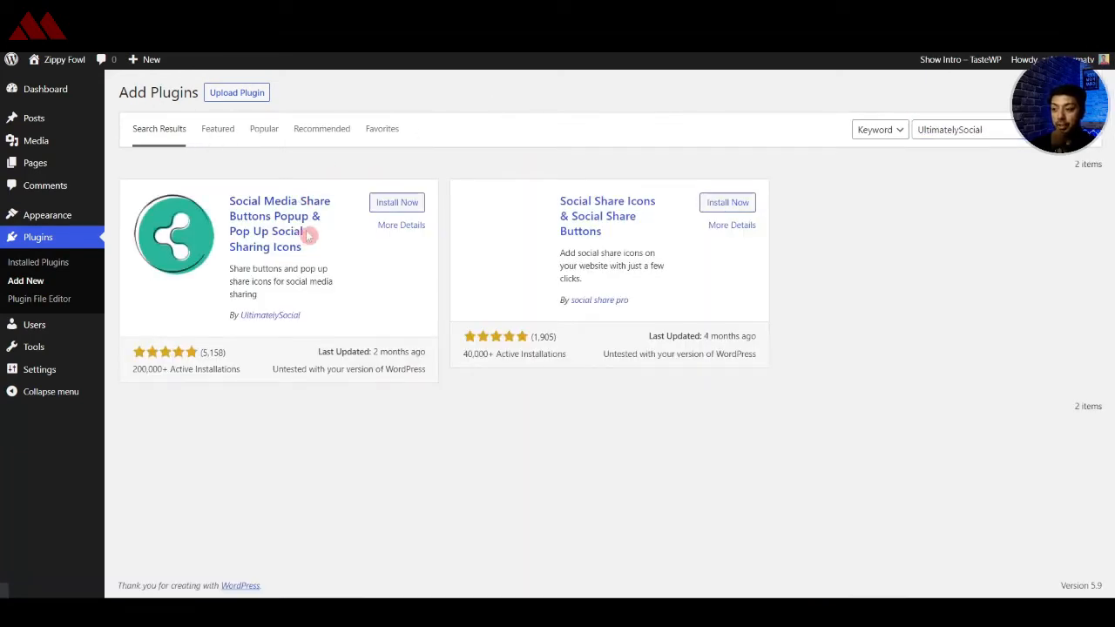
left_click(383, 205)
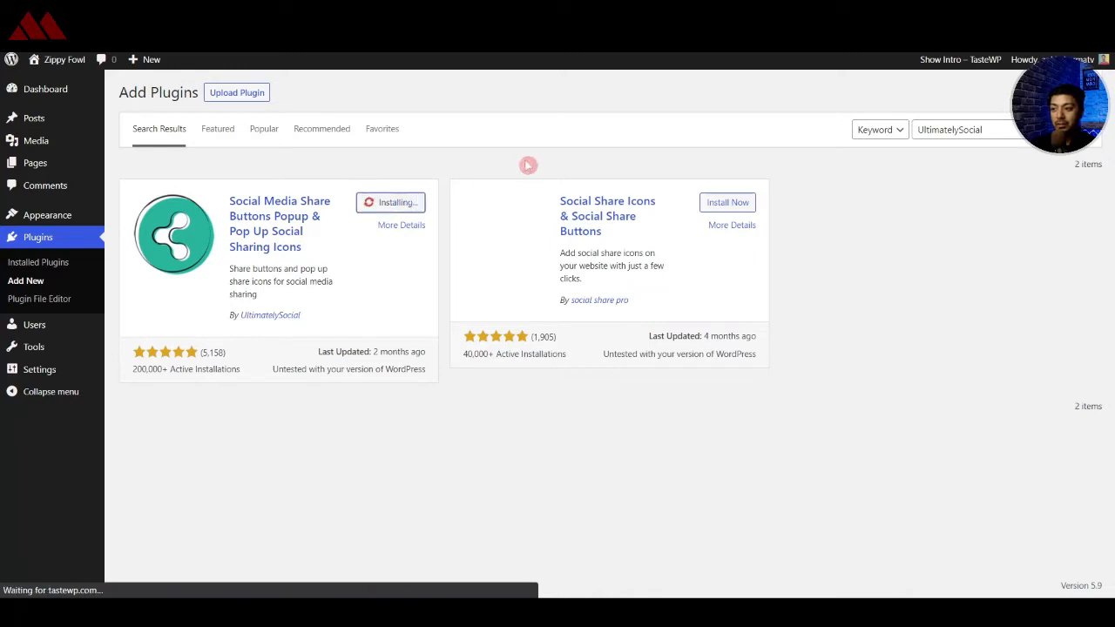
left_click(409, 202)
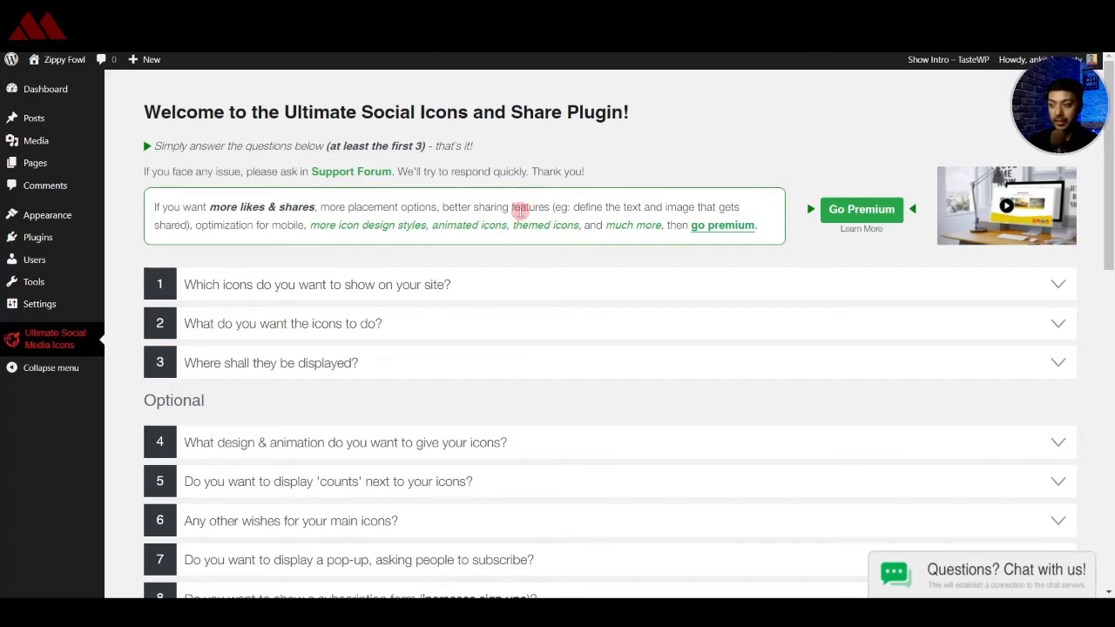
Deselect RSS from the icons to show on the site in the plugin's first question
left_click(392, 286)
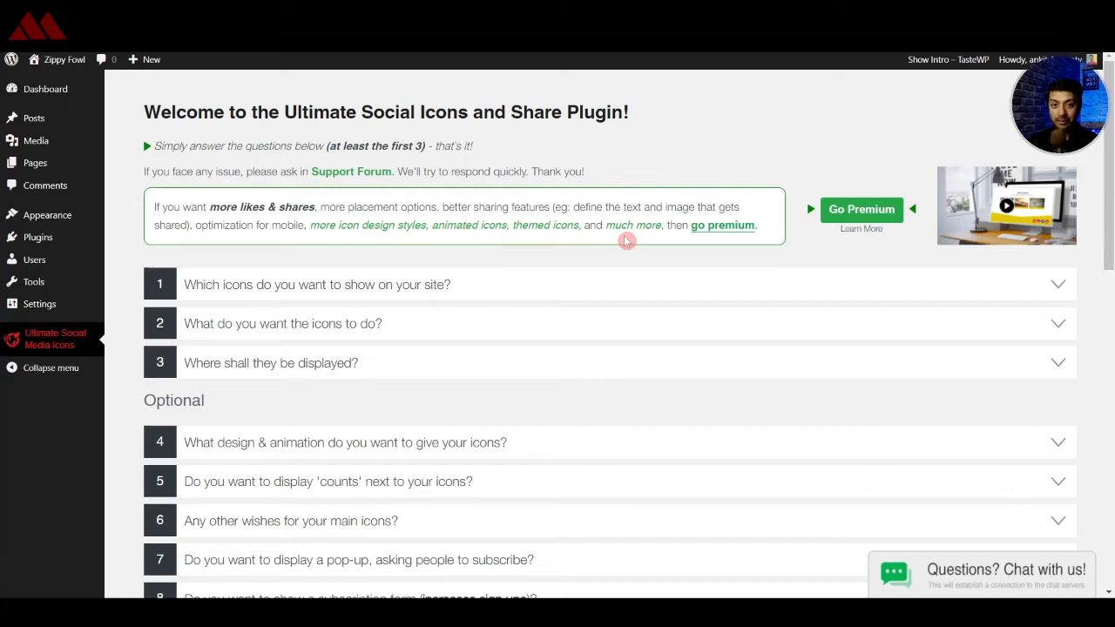
left_click(601, 285)
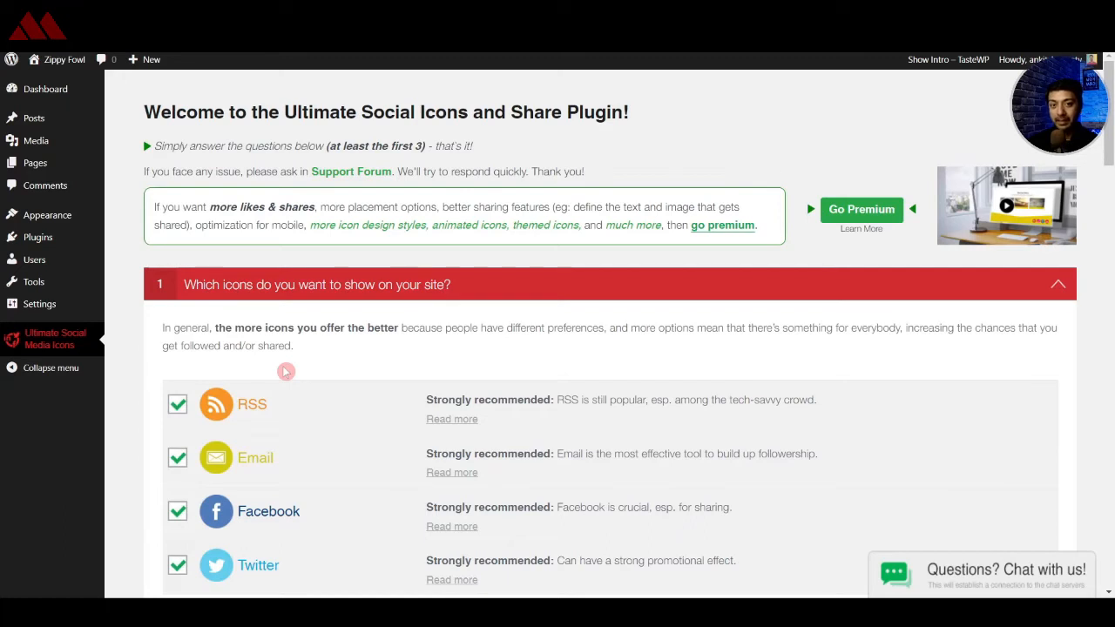
left_click(223, 288)
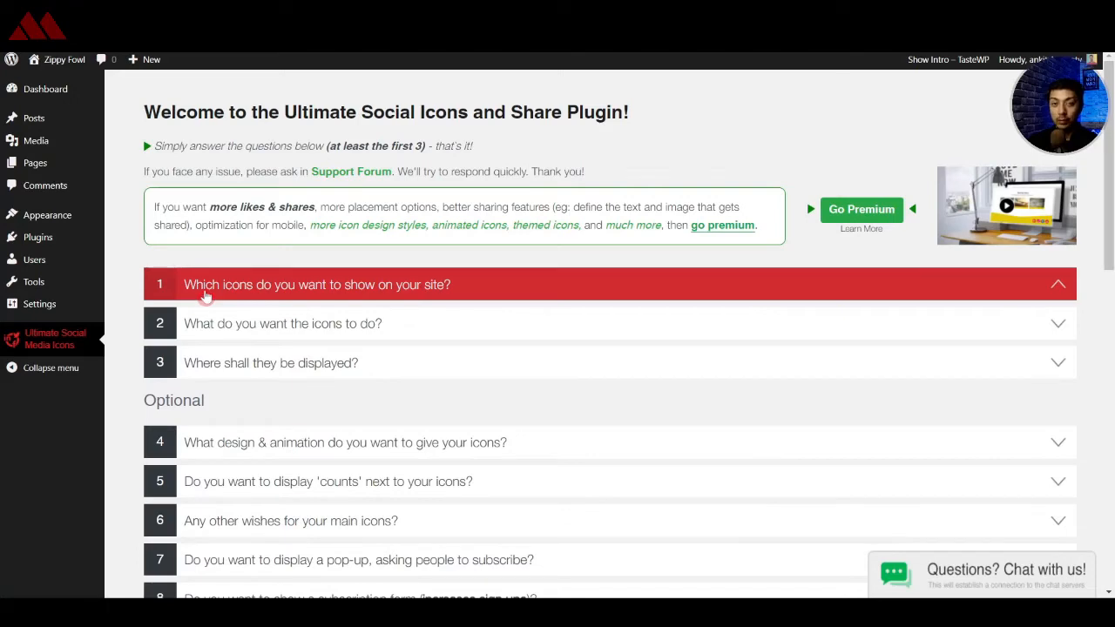
left_click(206, 296)
left_click(177, 403)
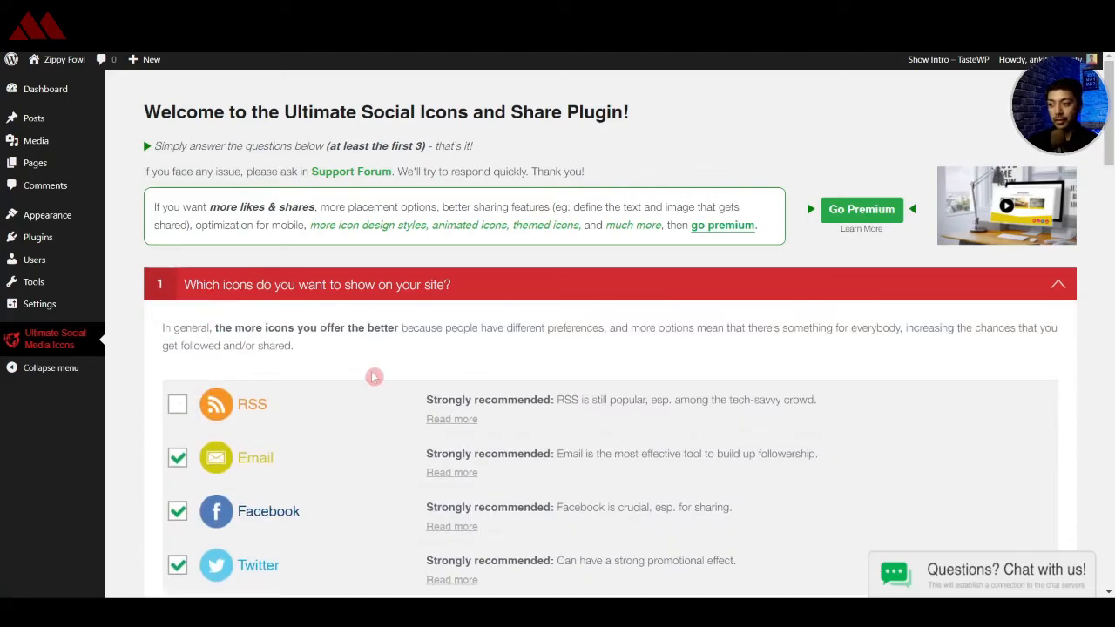
Look through the remaining icons and the plugin's other questions, including the optional subscription form
scroll(373, 376, "down", 3)
scroll(373, 377, "down", 10)
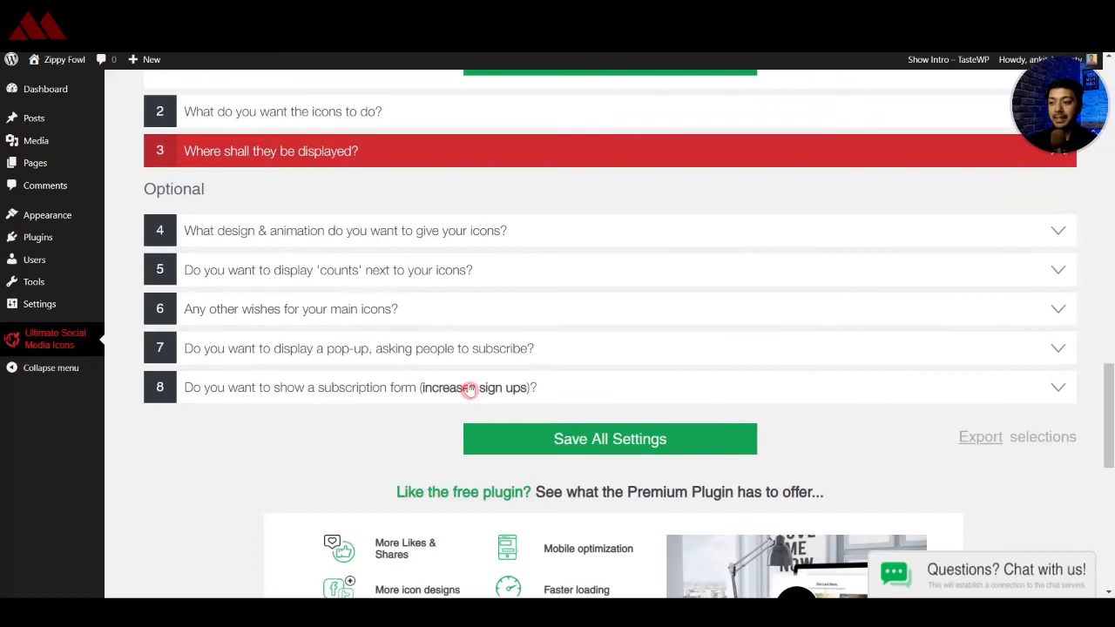
left_click(471, 387)
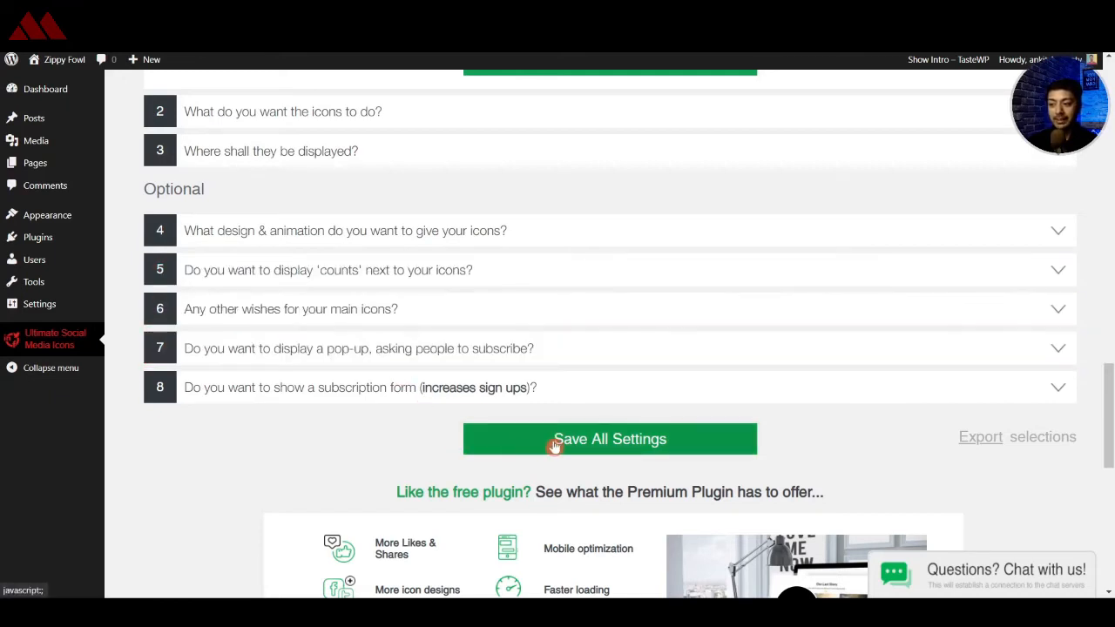
scroll(588, 446, "down", 2)
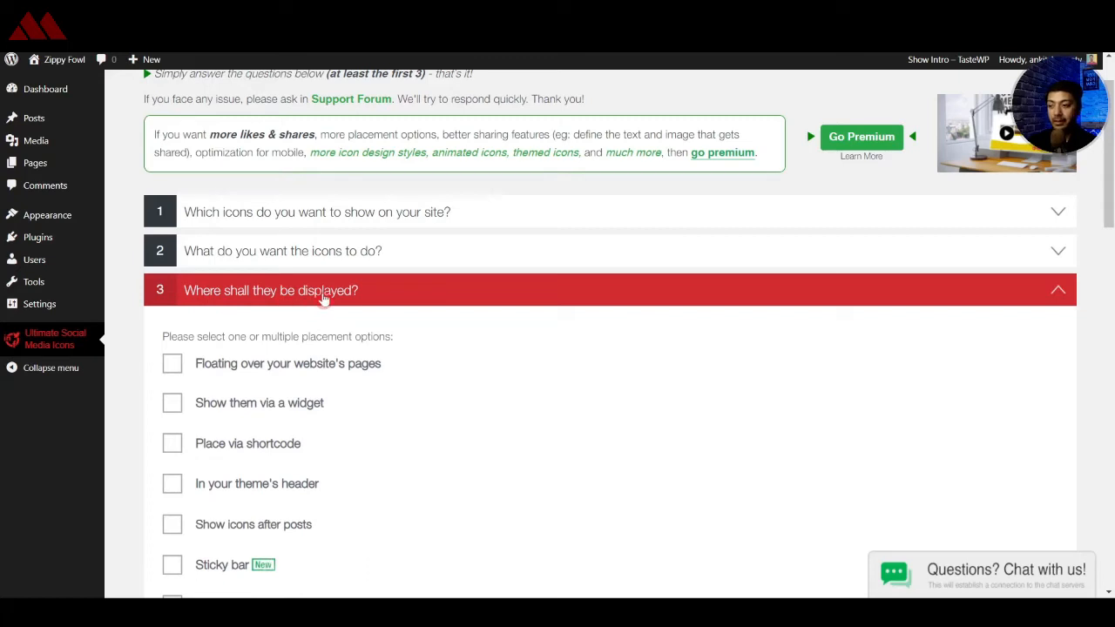
Try the sticky bar placement with its email icon deselected, then turn the sticky bar off
scroll(322, 298, "down", 3)
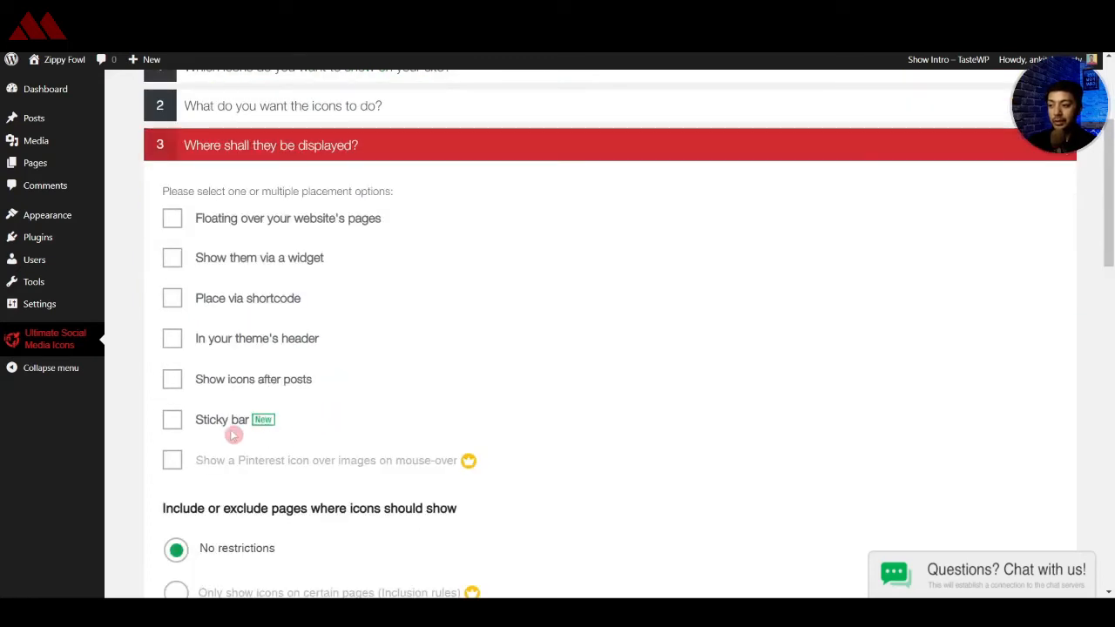
left_click(172, 421)
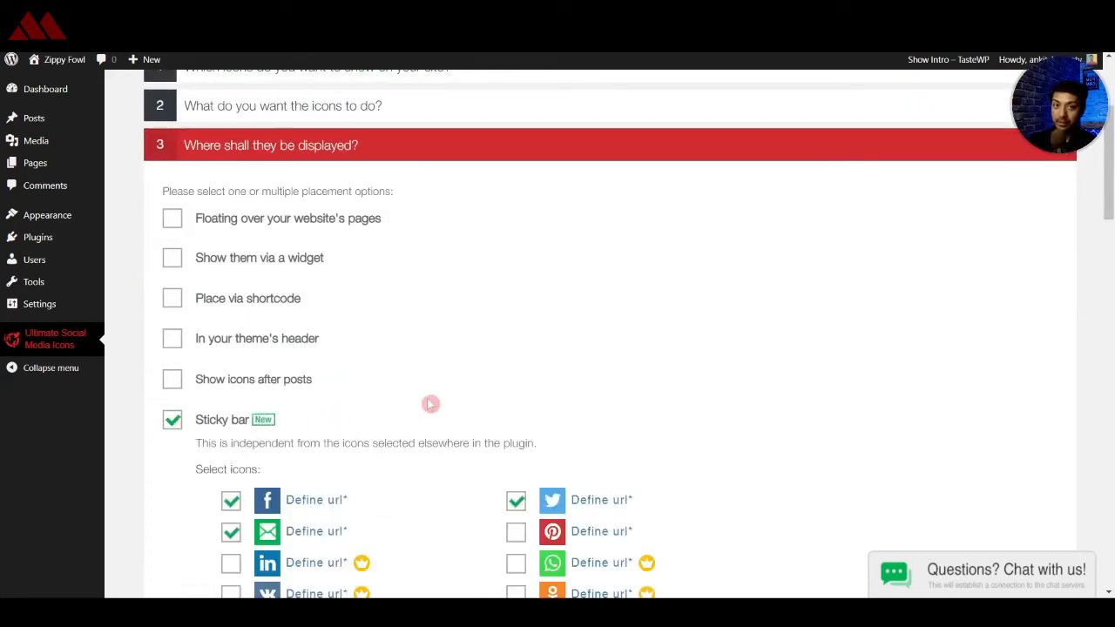
scroll(431, 403, "down", 3)
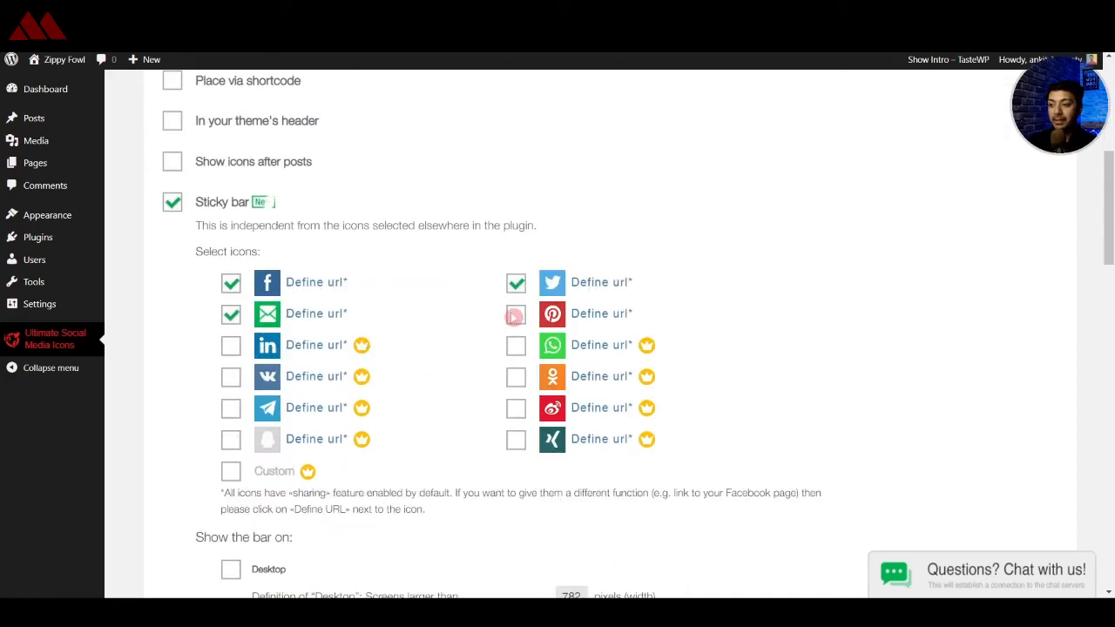
left_click(230, 315)
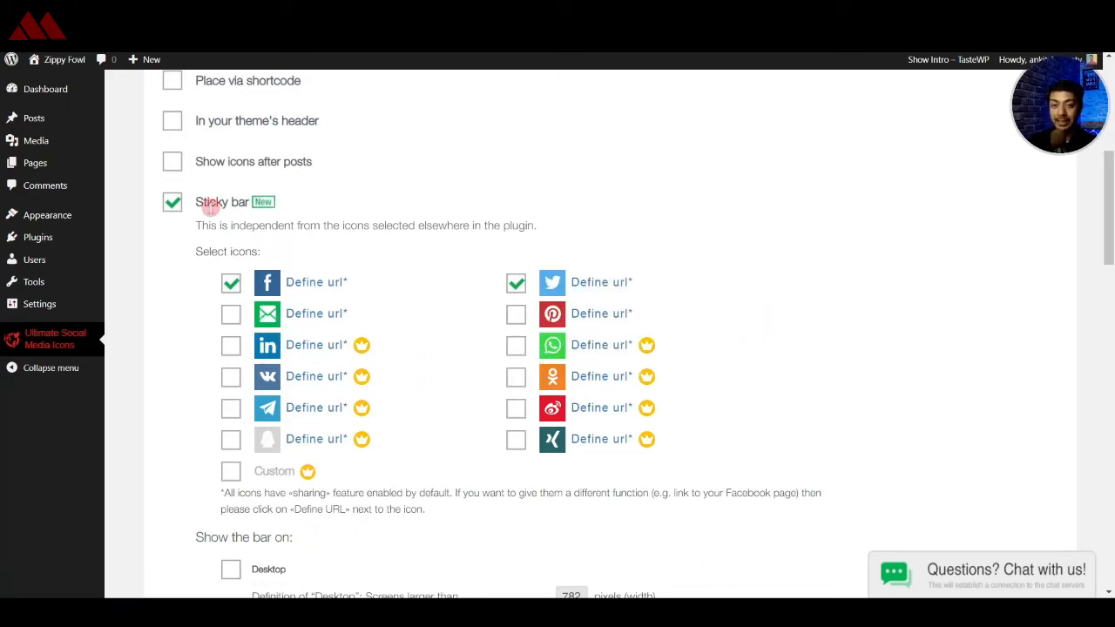
scroll(210, 207, "up", 2)
left_click(172, 349)
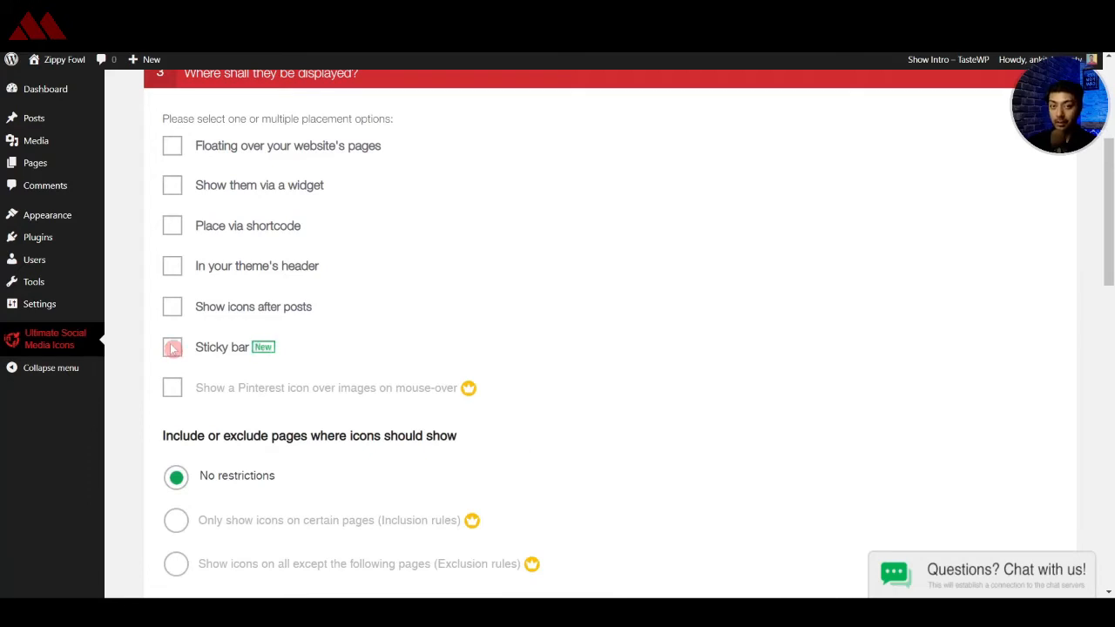
Try showing icons after posts and placing them via shortcode, leaving both placement options off
left_click(180, 309)
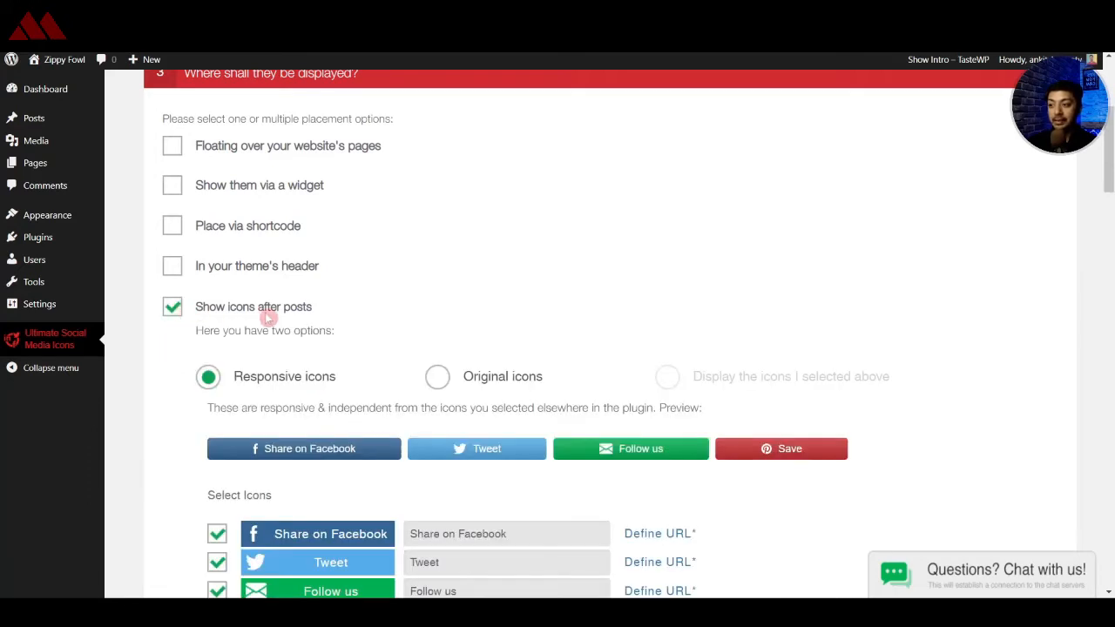
scroll(386, 327, "down", 2)
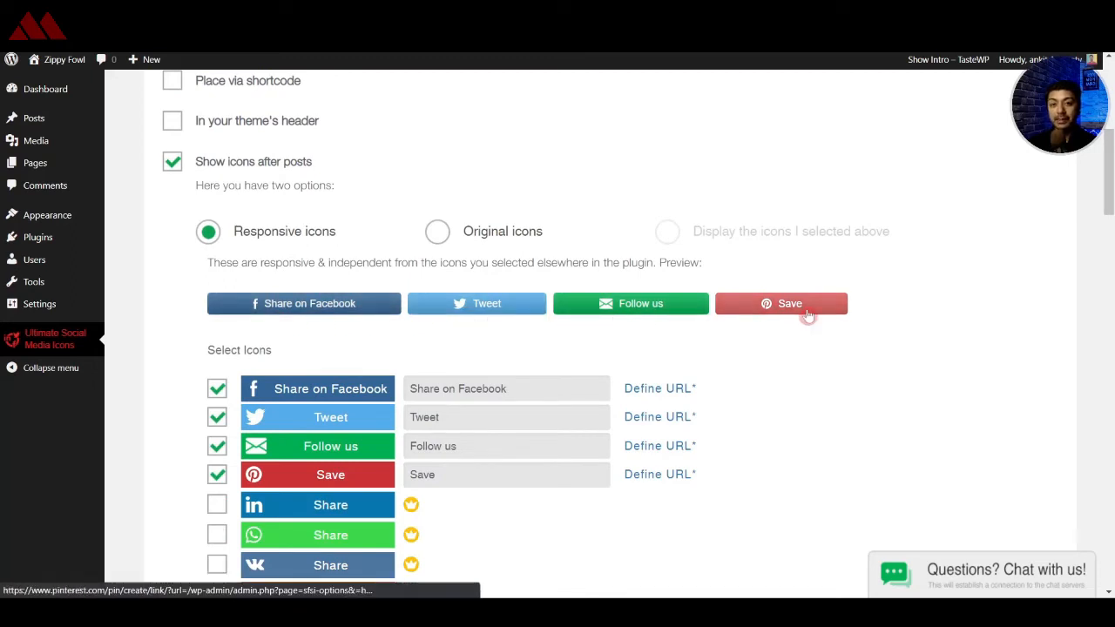
scroll(334, 327, "up", 2)
scroll(333, 327, "up", 1)
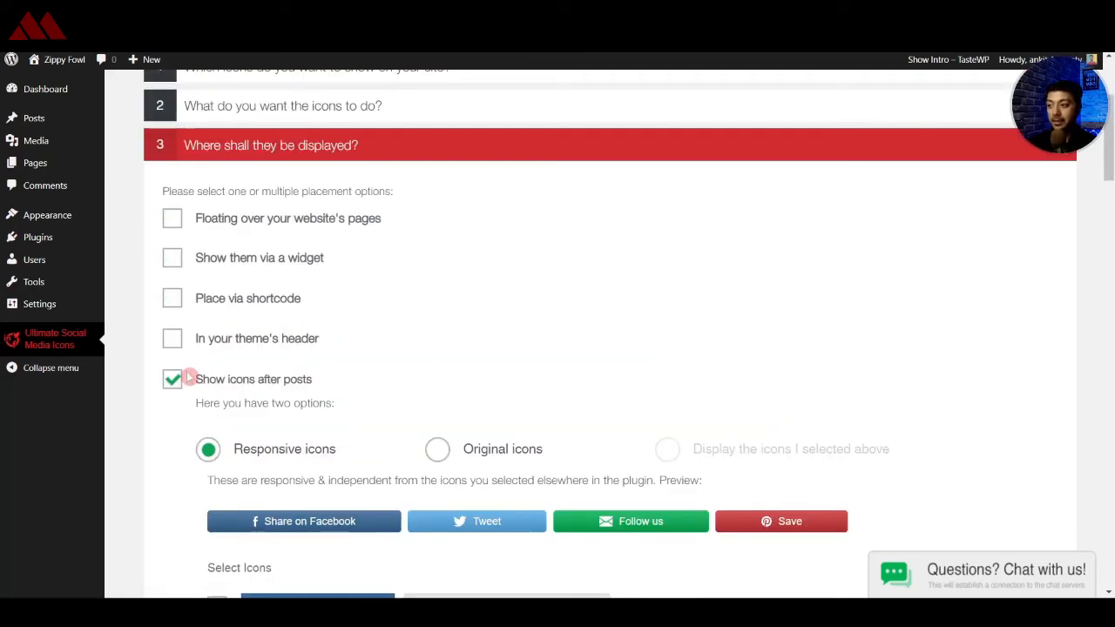
left_click(172, 379)
left_click(173, 299)
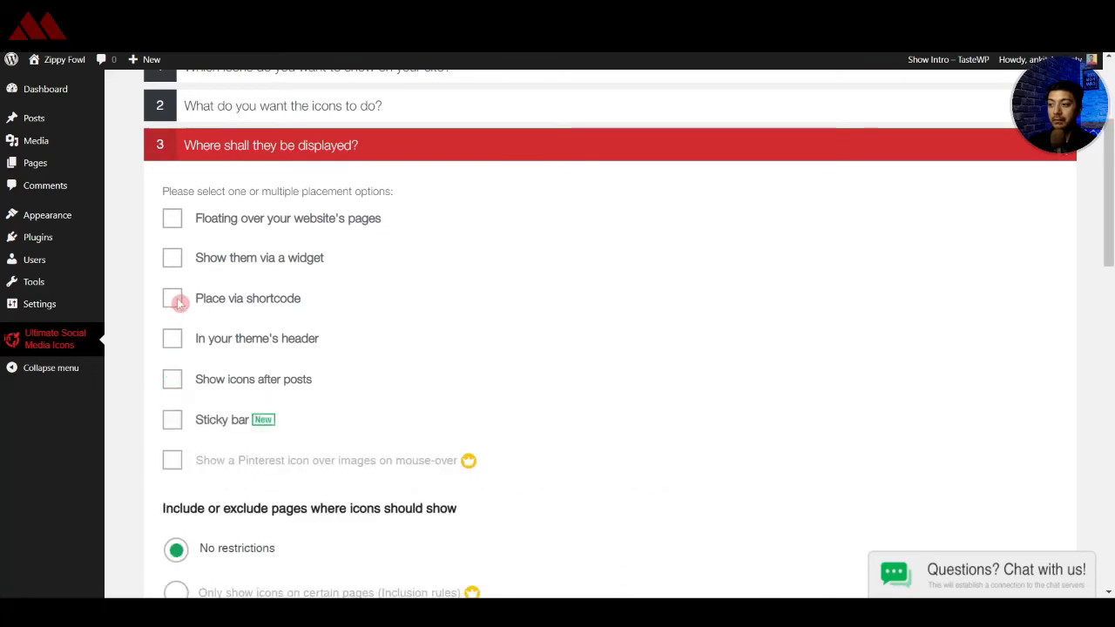
left_click(174, 300)
Make the icons float over the website's pages at center right, save, and check them on the Hello world! post
left_click(234, 221)
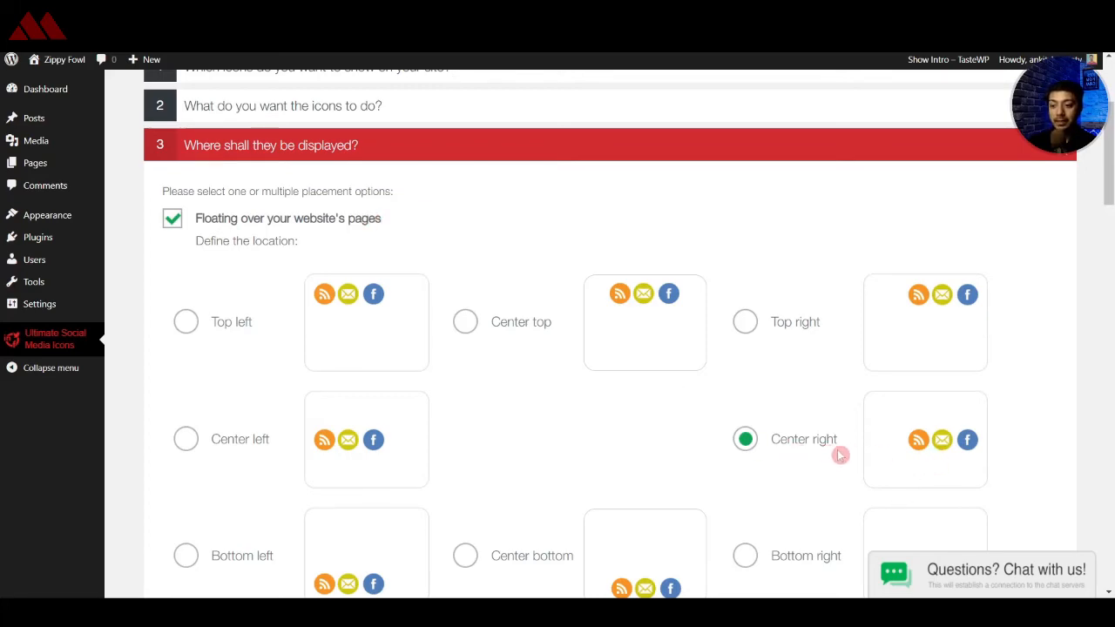
scroll(840, 455, "down", 10)
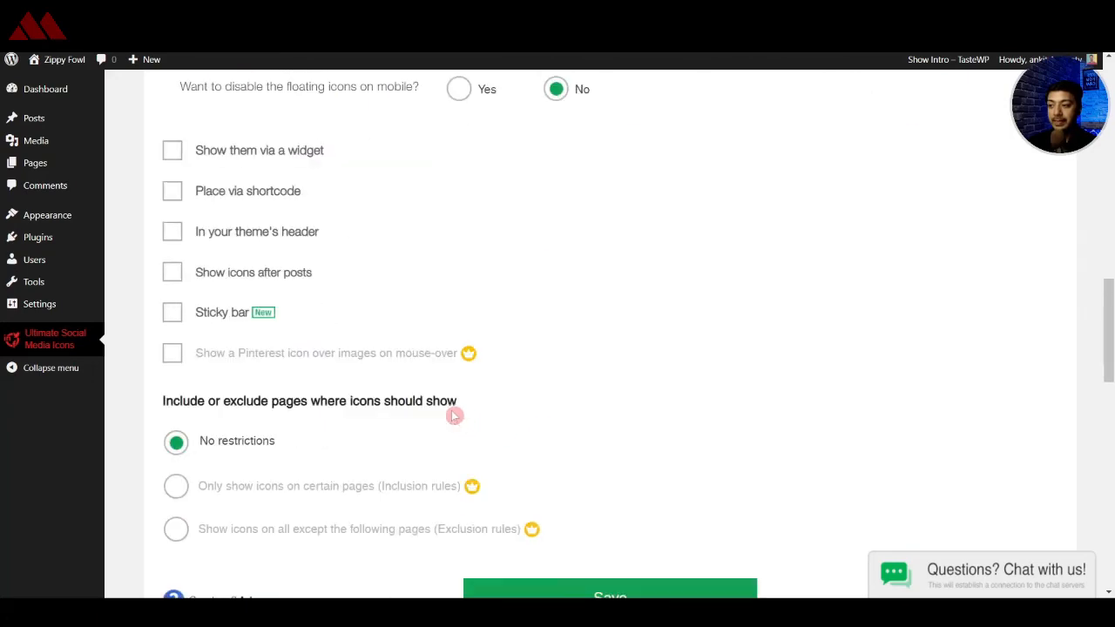
scroll(455, 416, "down", 2)
left_click(622, 465)
scroll(625, 469, "down", 7)
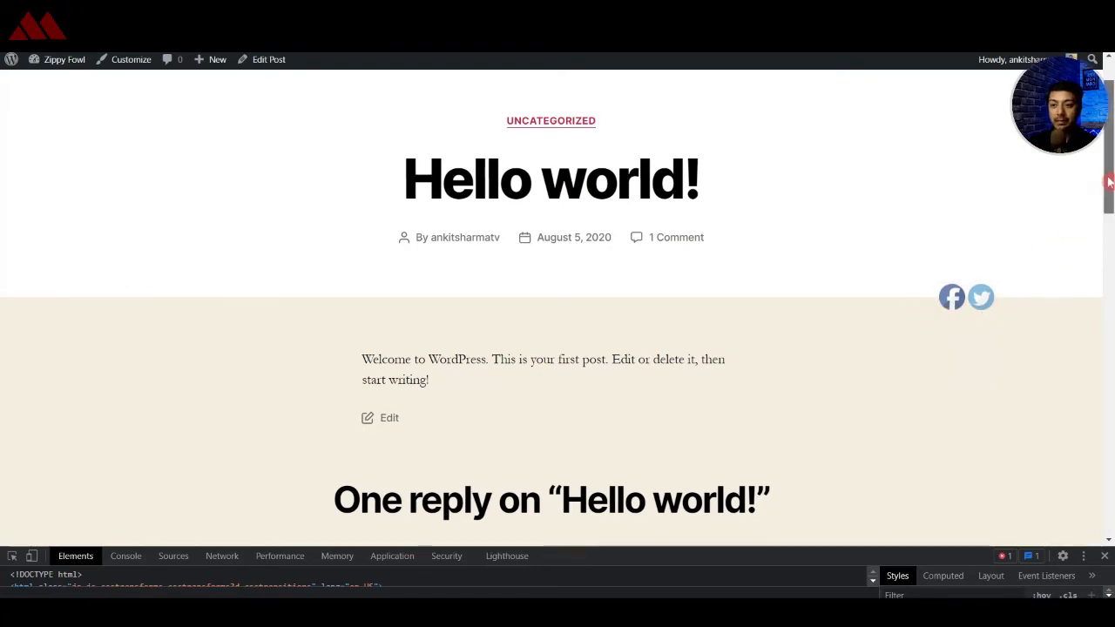
left_click_drag(1109, 181, 1111, 455)
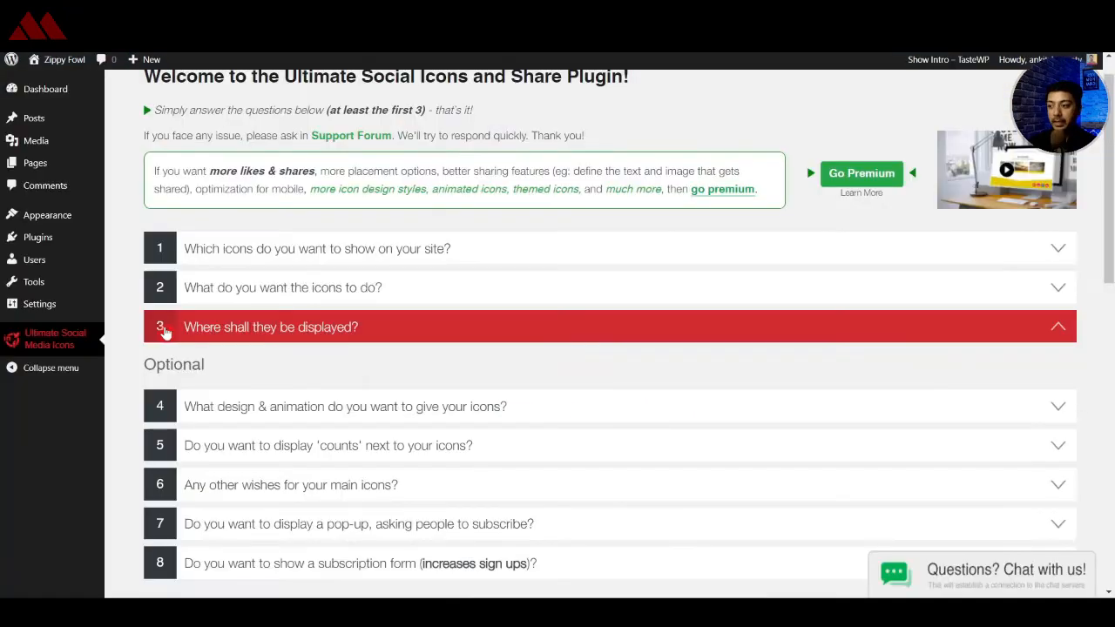
Reopen the display location question and turn off floating over the website's pages
left_click(165, 330)
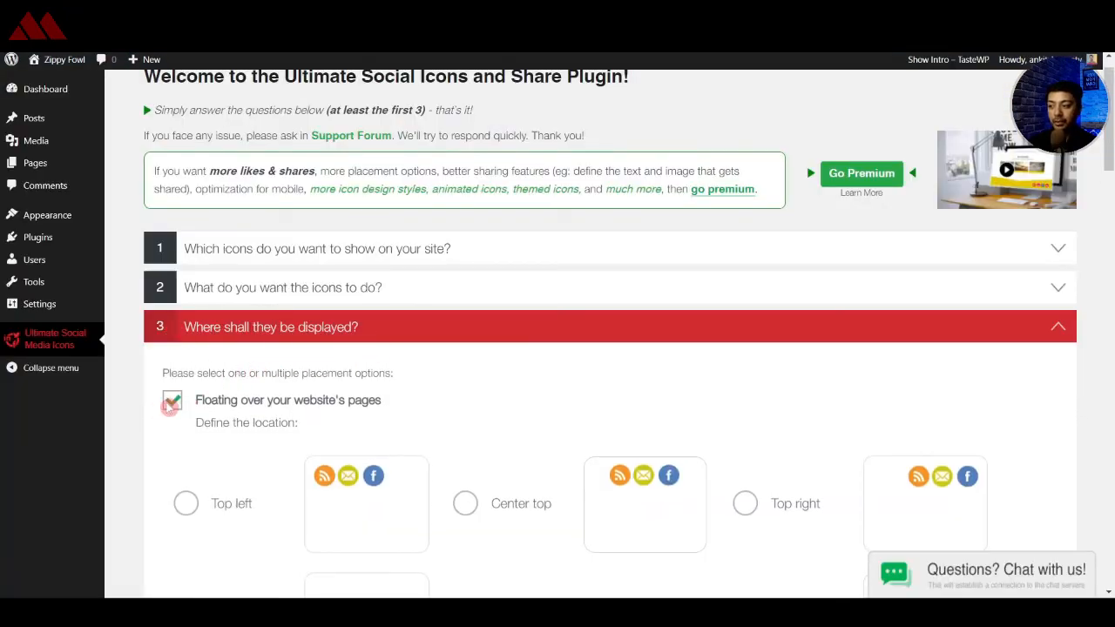
left_click(171, 403)
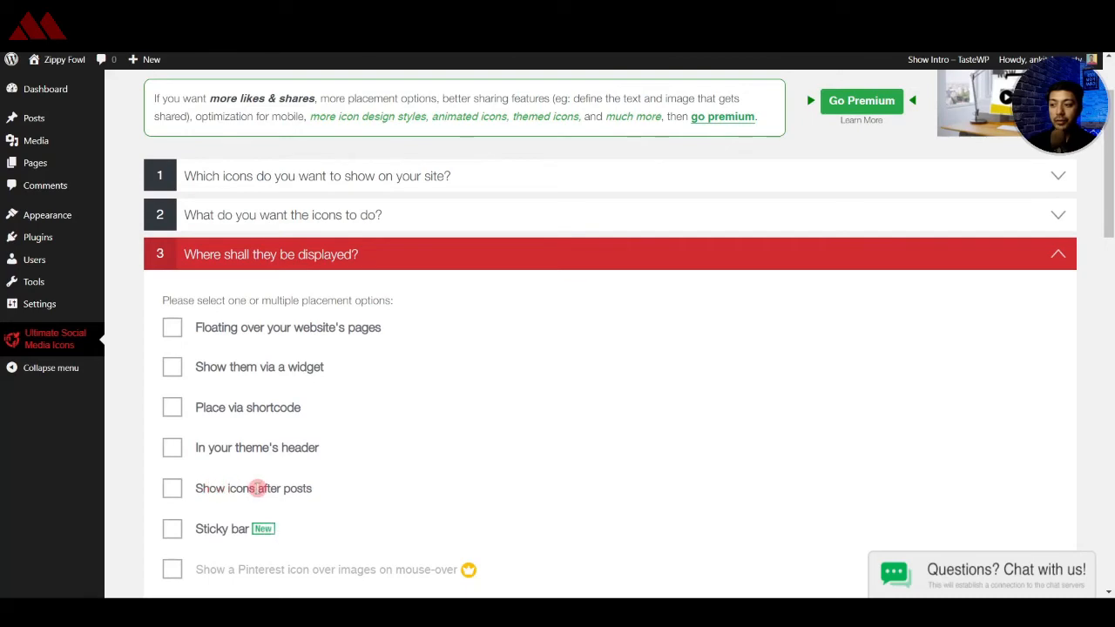
Show responsive icons after posts, save the placement, and check them on the Hello world! post
left_click(174, 490)
scroll(549, 368, "down", 3)
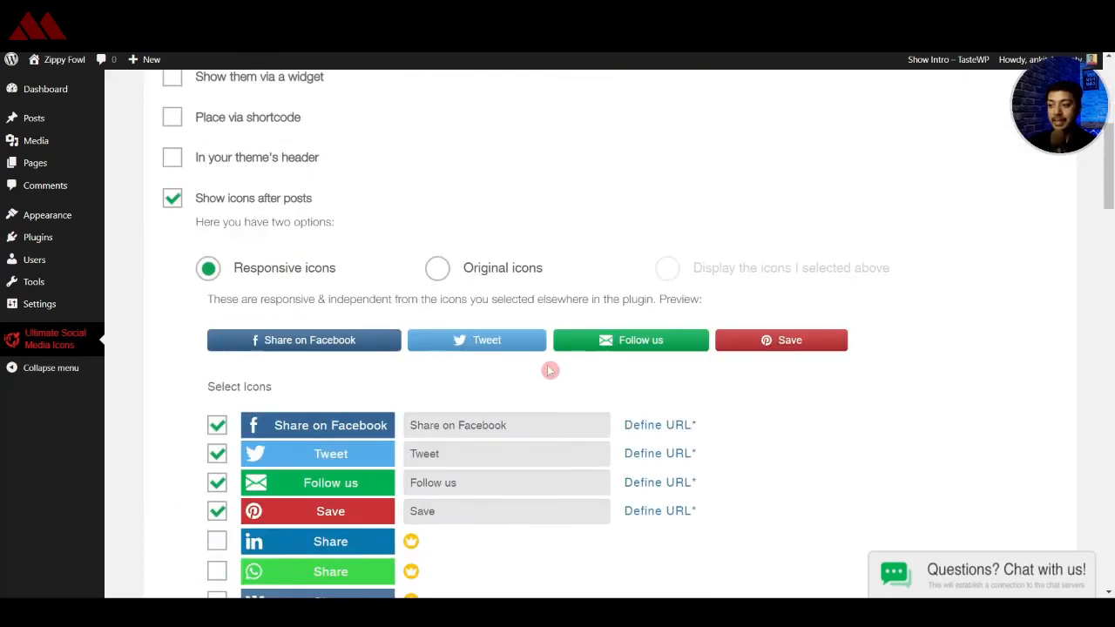
scroll(566, 418, "down", 10)
left_click(598, 473)
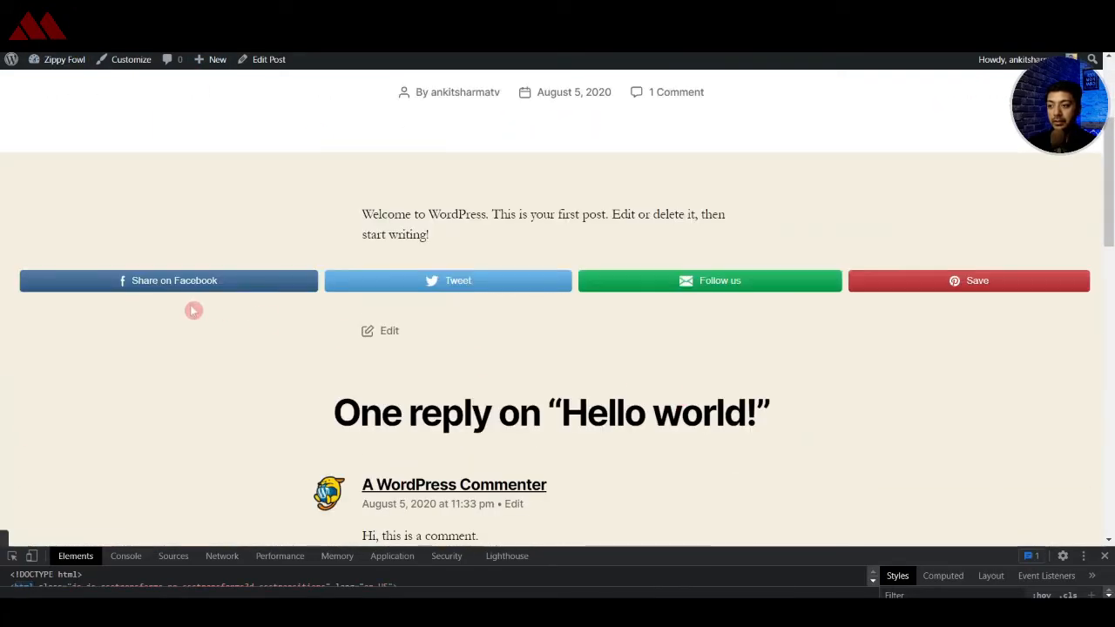
scroll(798, 294, "down", 5)
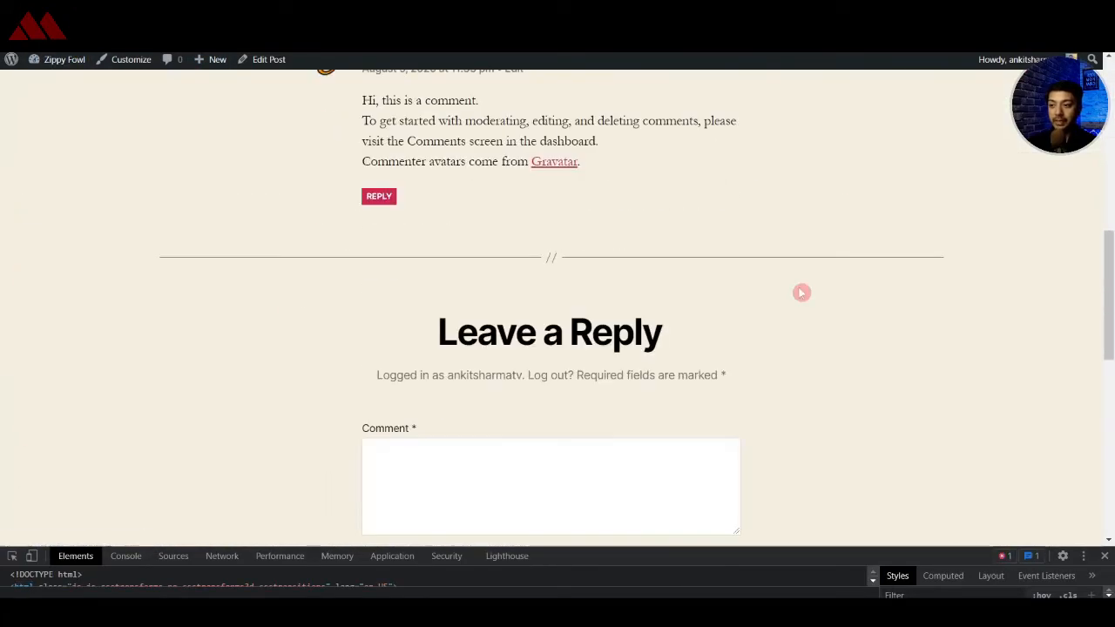
scroll(801, 293, "down", 5)
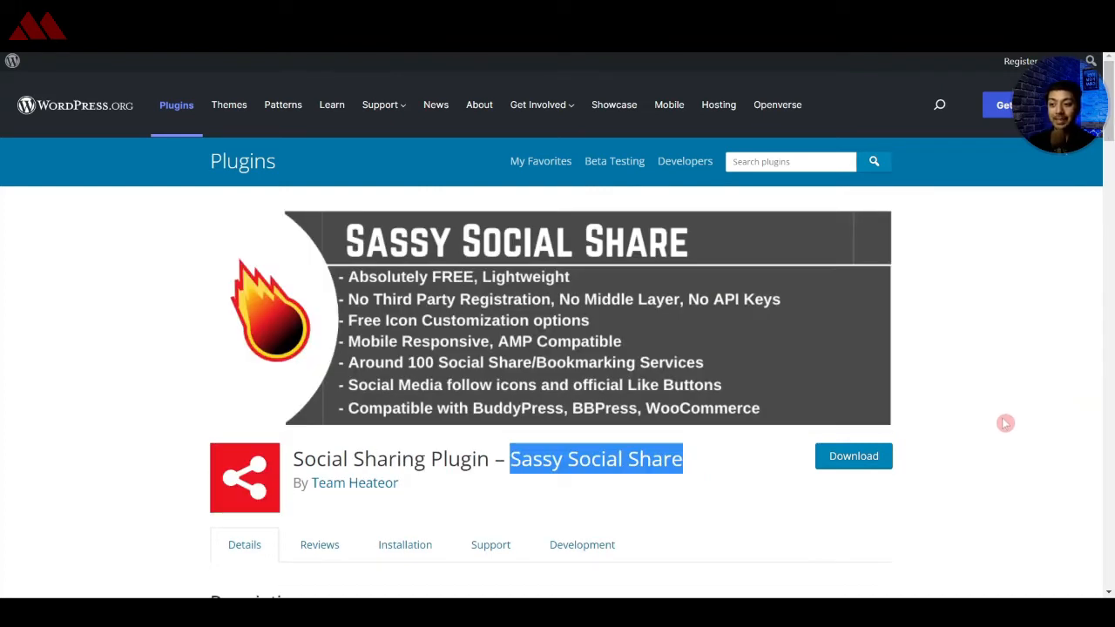
Look over the introduction on the Novashare social sharing plugin's website
left_click(1023, 398)
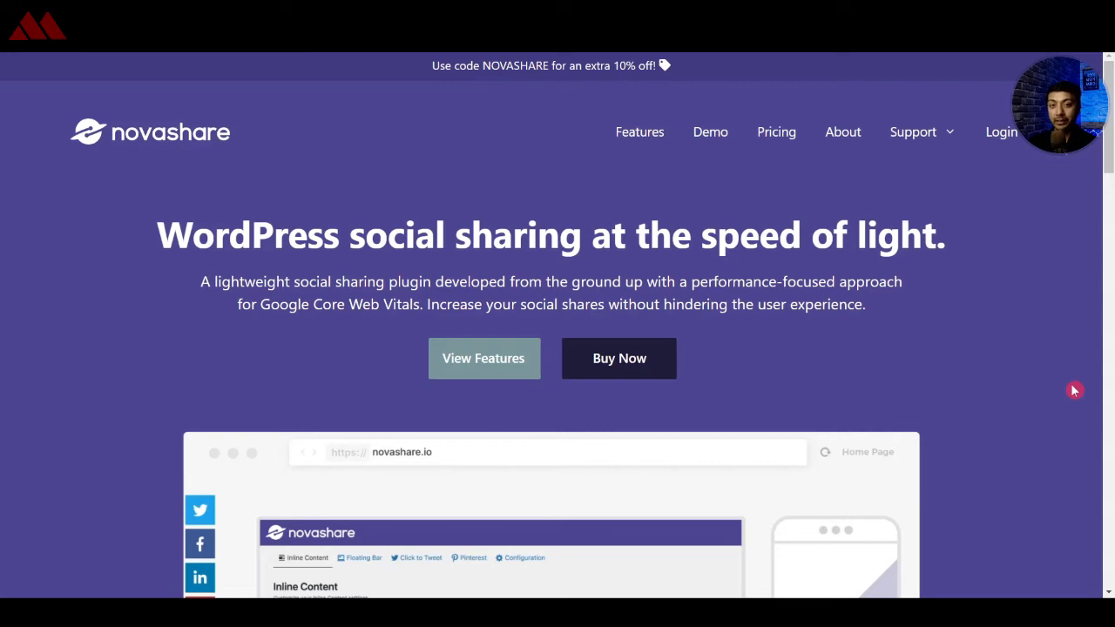
scroll(446, 407, "down", 3)
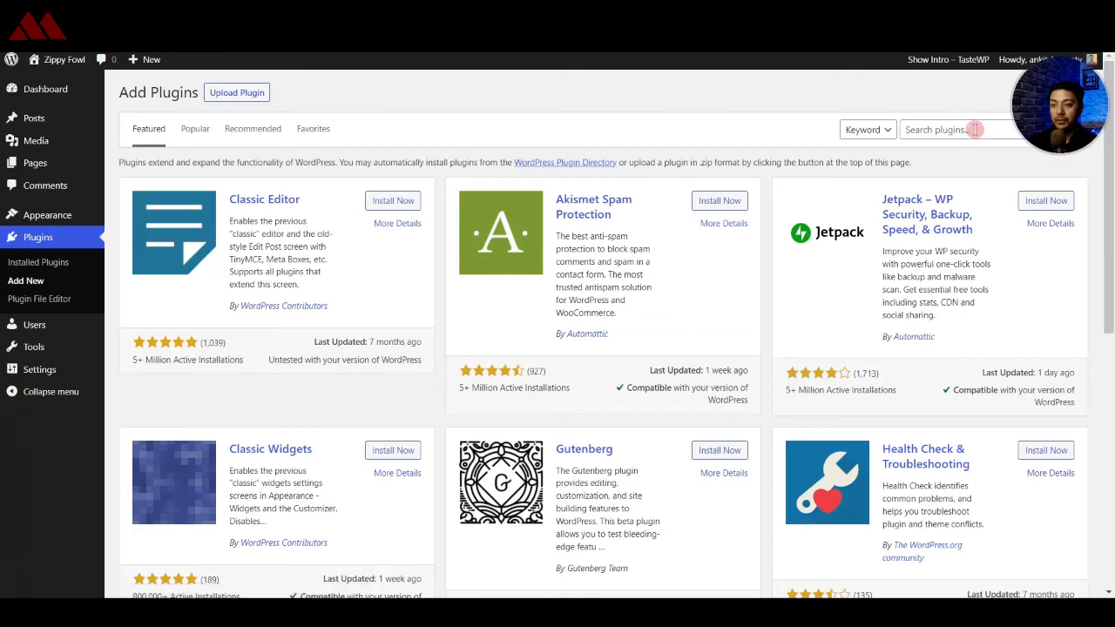
Upload novashare_v1.2.5.zip to the WordPress site, install the plugin and activate it
left_click(264, 96)
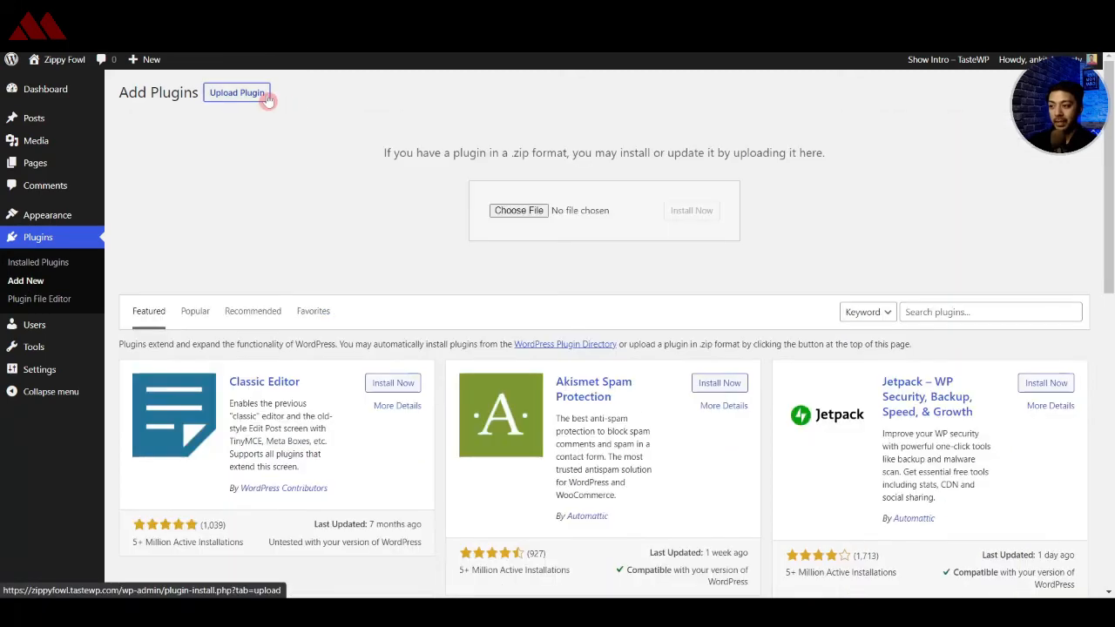
left_click(497, 213)
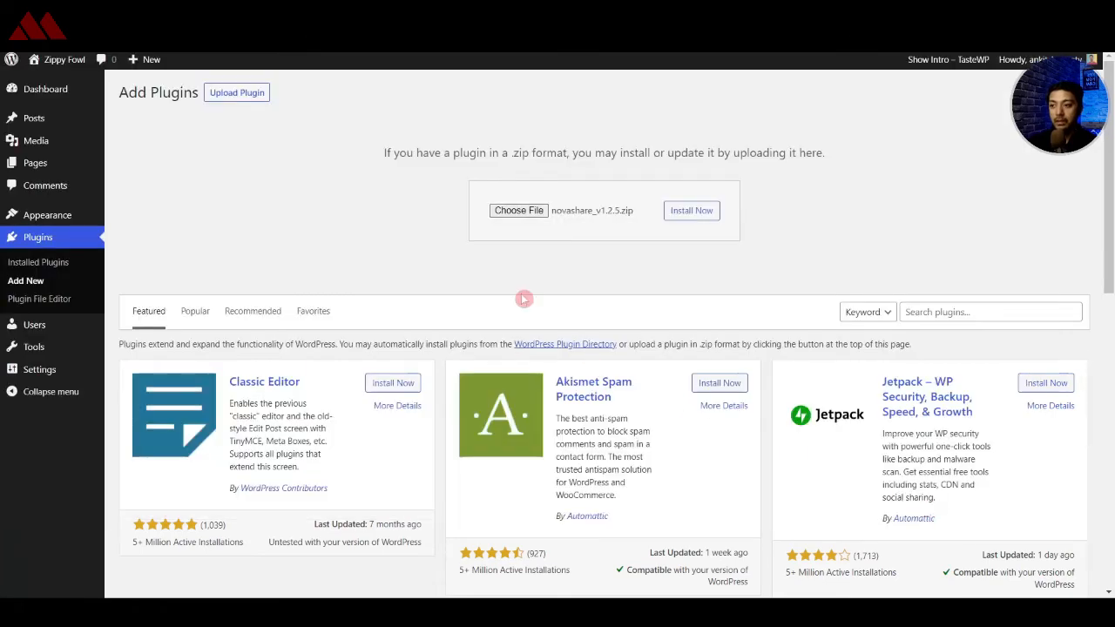
left_click(710, 211)
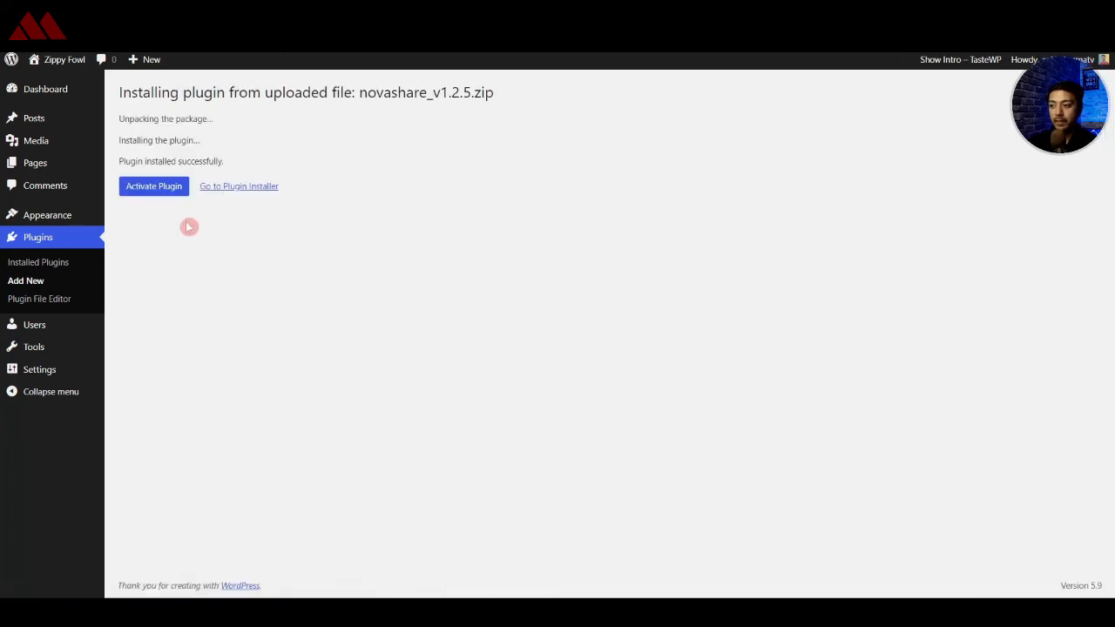
key("Tab")
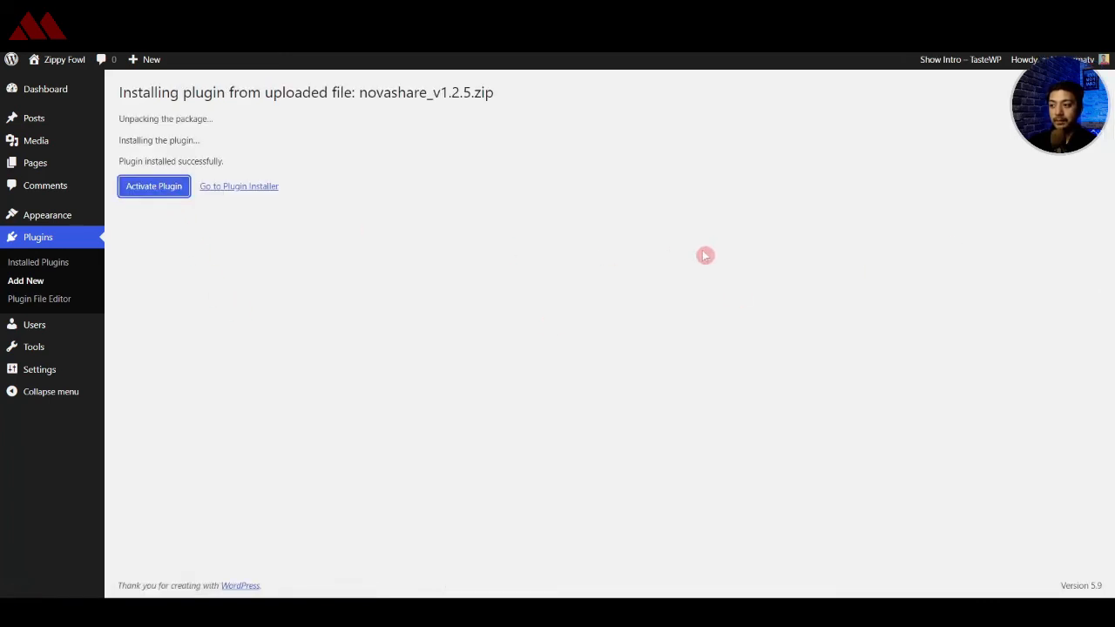
key("Return")
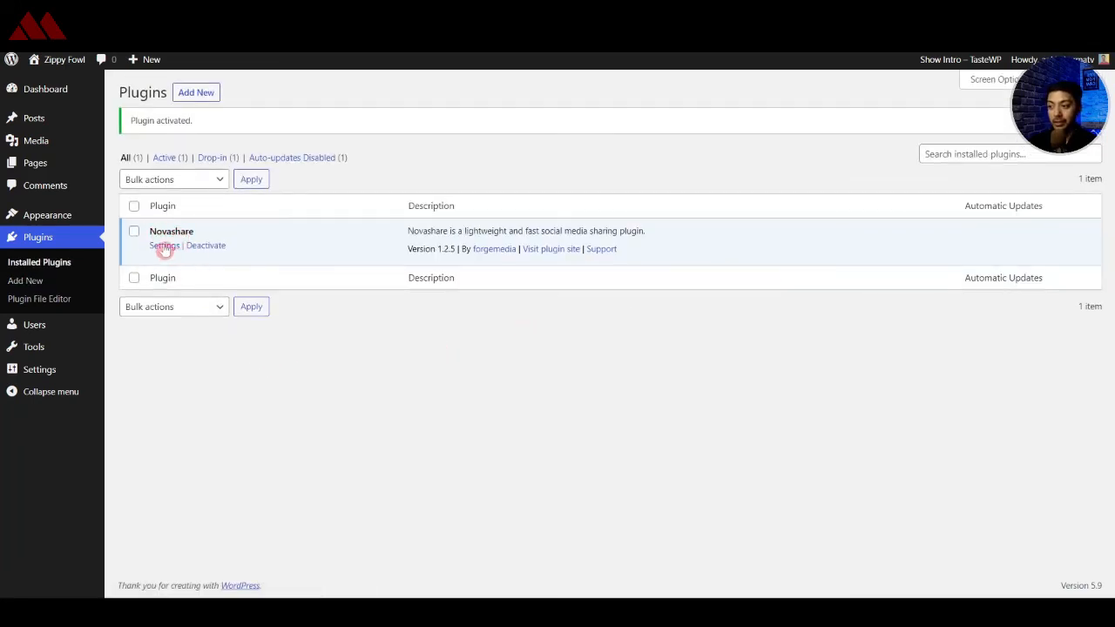
Open the Novashare settings and look through the inline content, display and design options
left_click(165, 245)
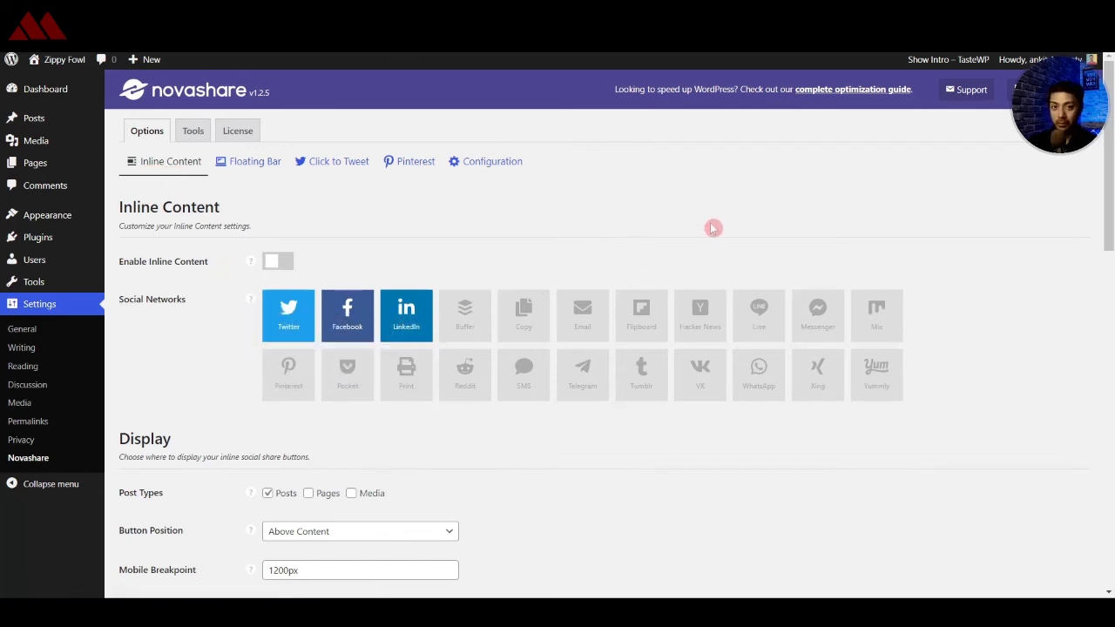
scroll(316, 339, "down", 2)
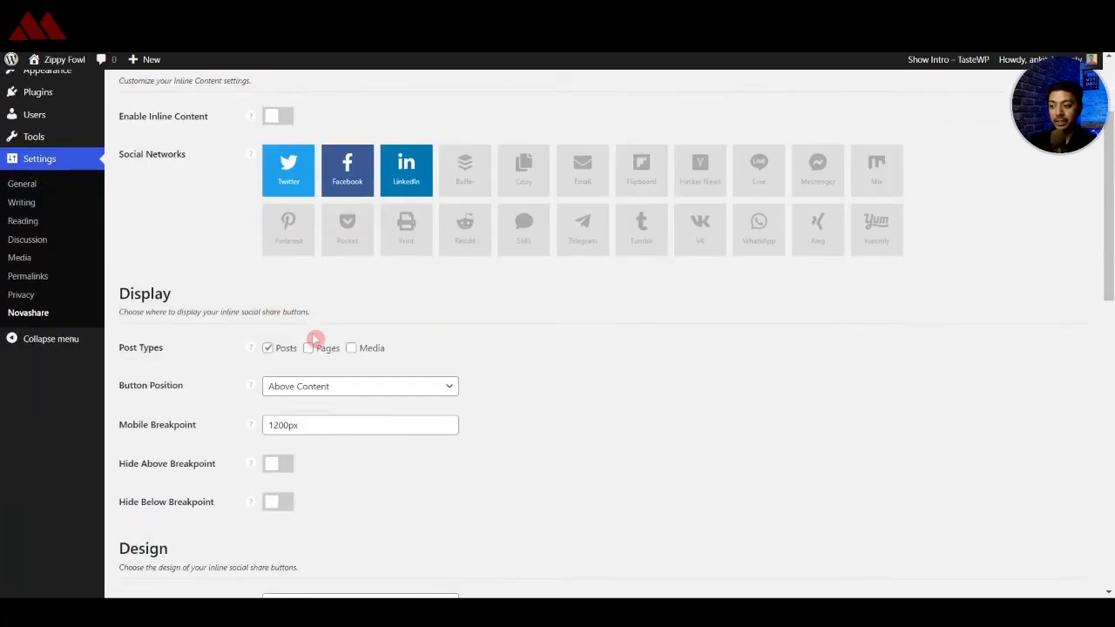
scroll(315, 339, "down", 5)
scroll(323, 340, "up", 7)
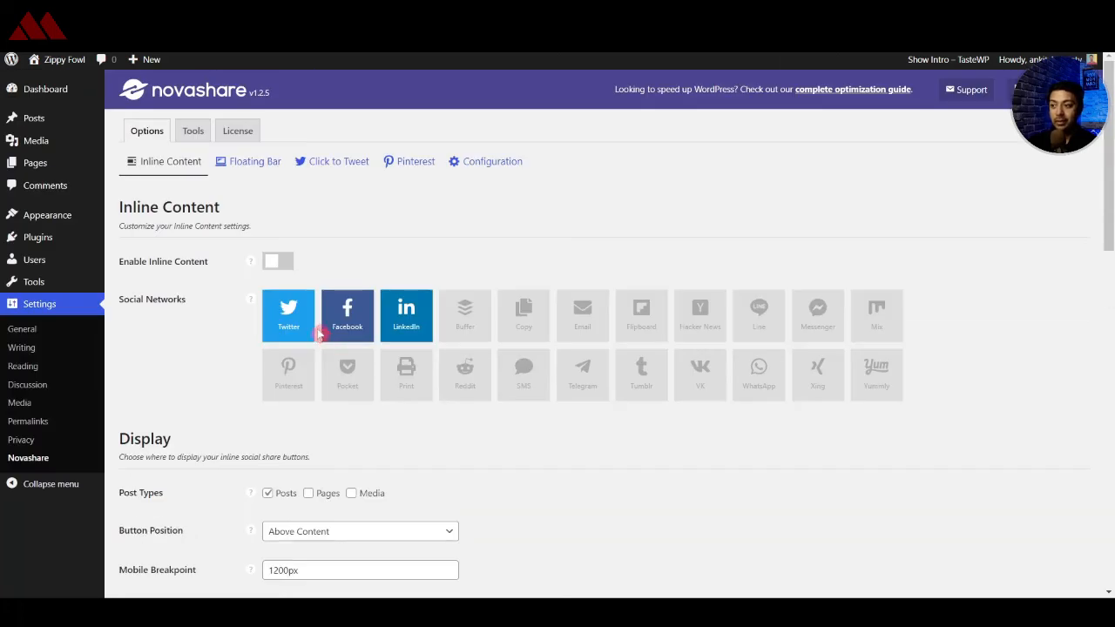
Enable Novashare's floating bar and add WhatsApp to its social networks
left_click(255, 174)
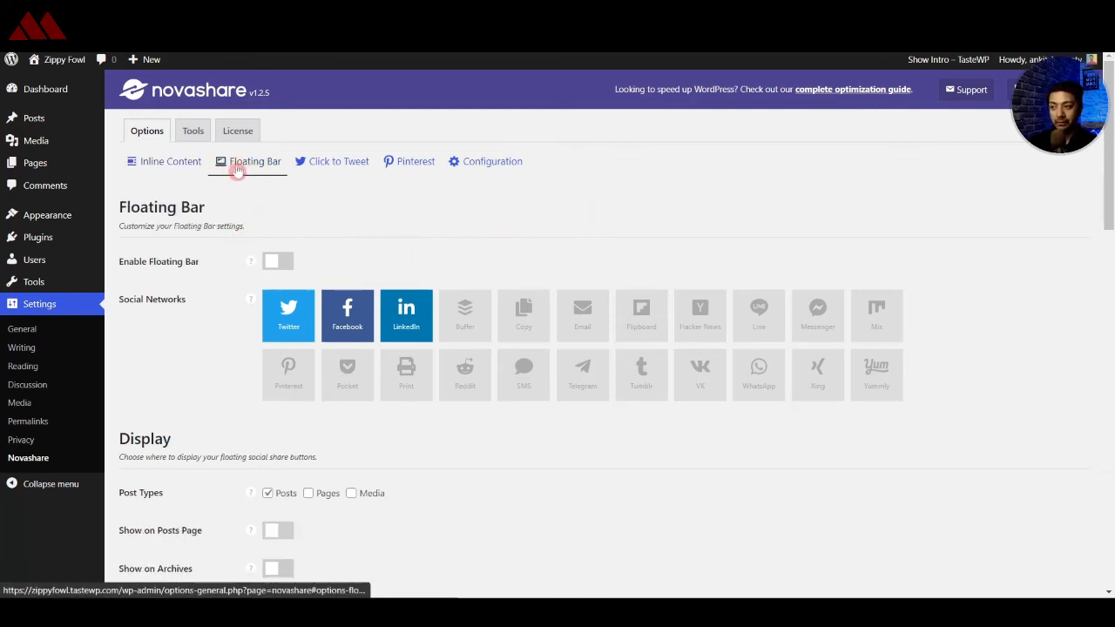
left_click(273, 262)
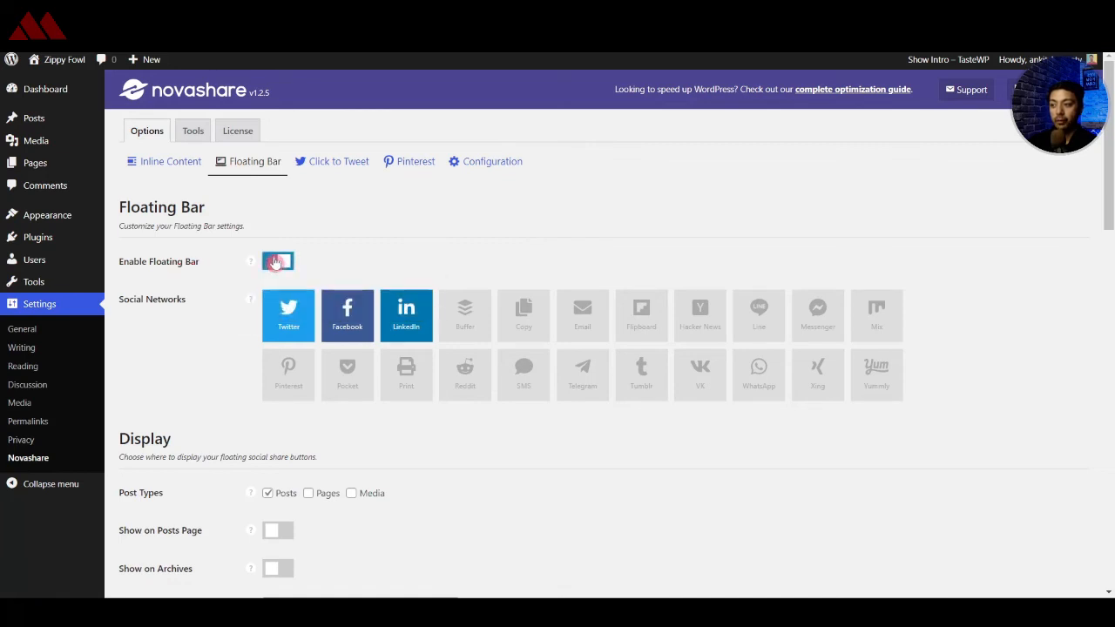
left_click(133, 162)
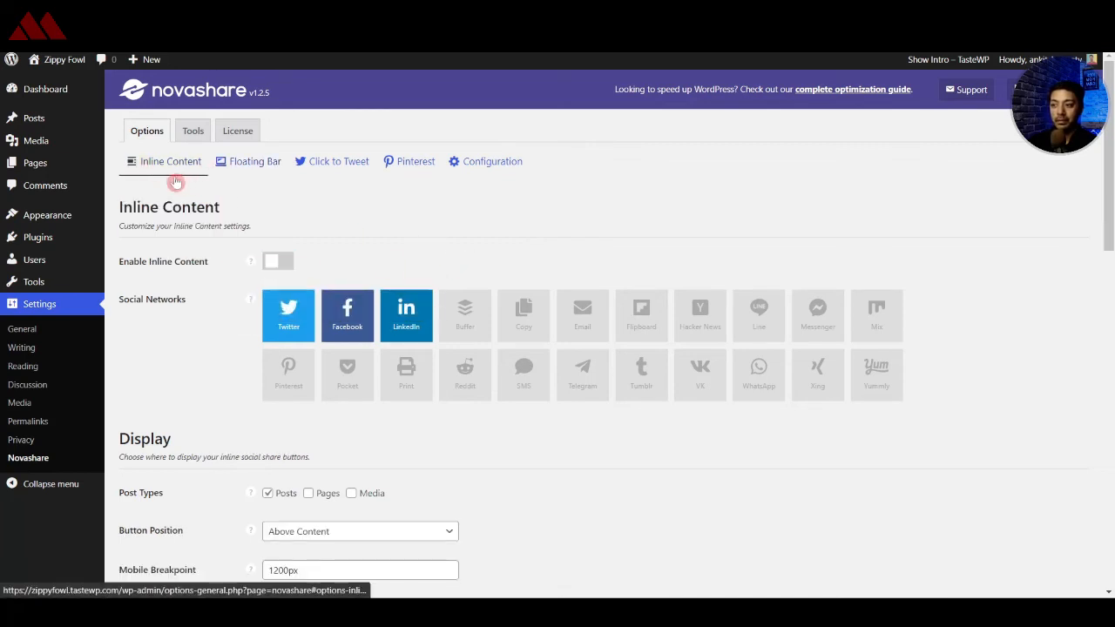
left_click(238, 171)
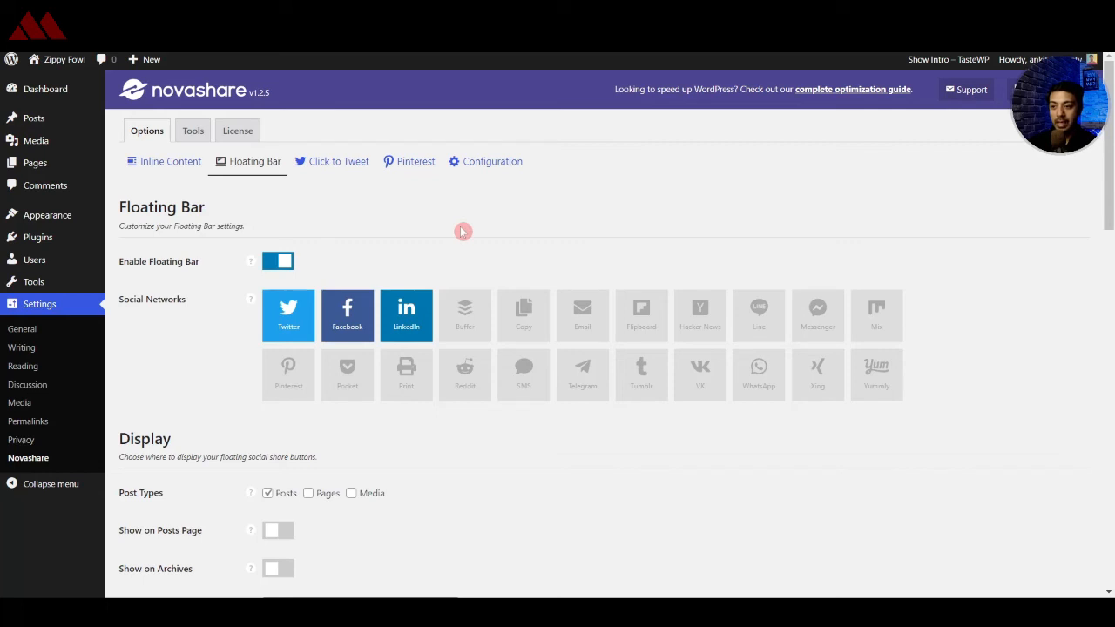
left_click(765, 387)
Include pages in the floating bar's post types, review the remaining options and save the settings
scroll(142, 291, "down", 2)
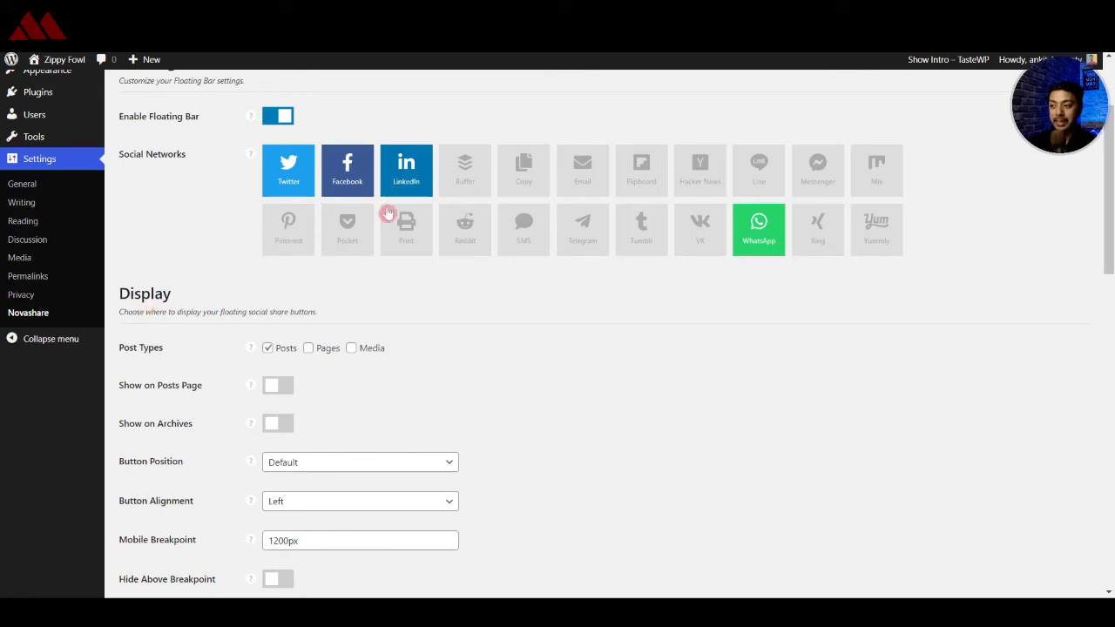
left_click(310, 349)
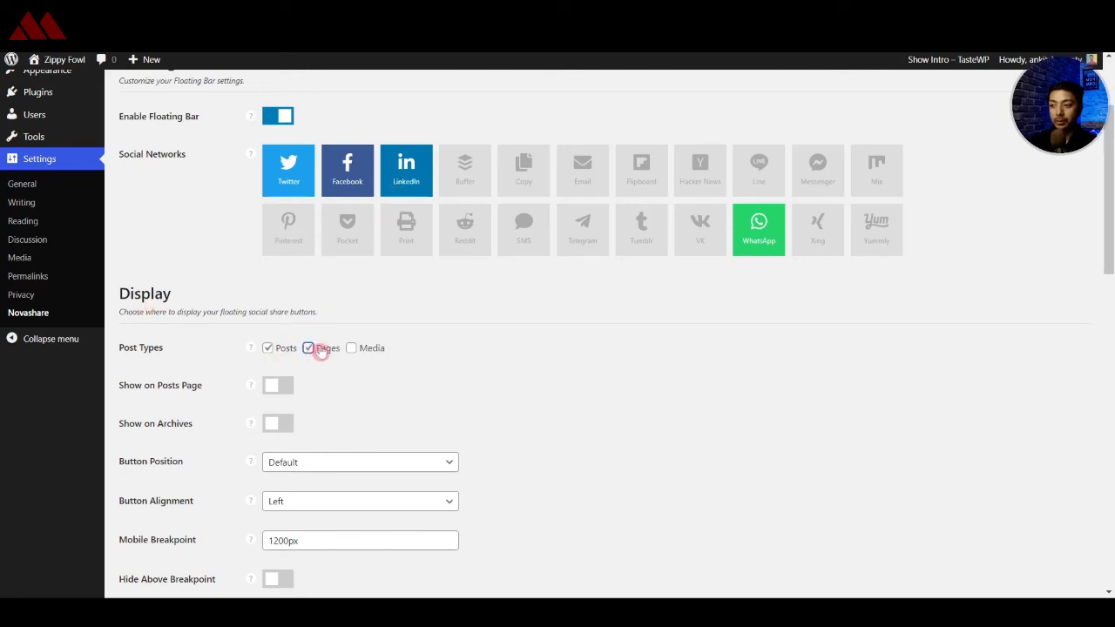
scroll(409, 396, "down", 3)
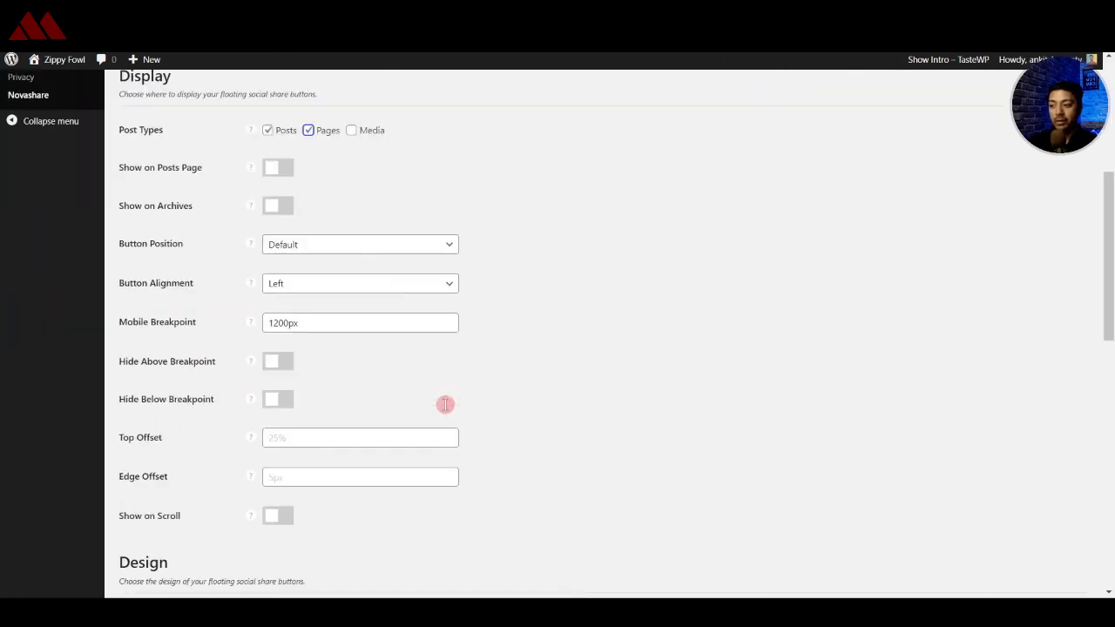
scroll(450, 408, "down", 4)
scroll(449, 409, "down", 6)
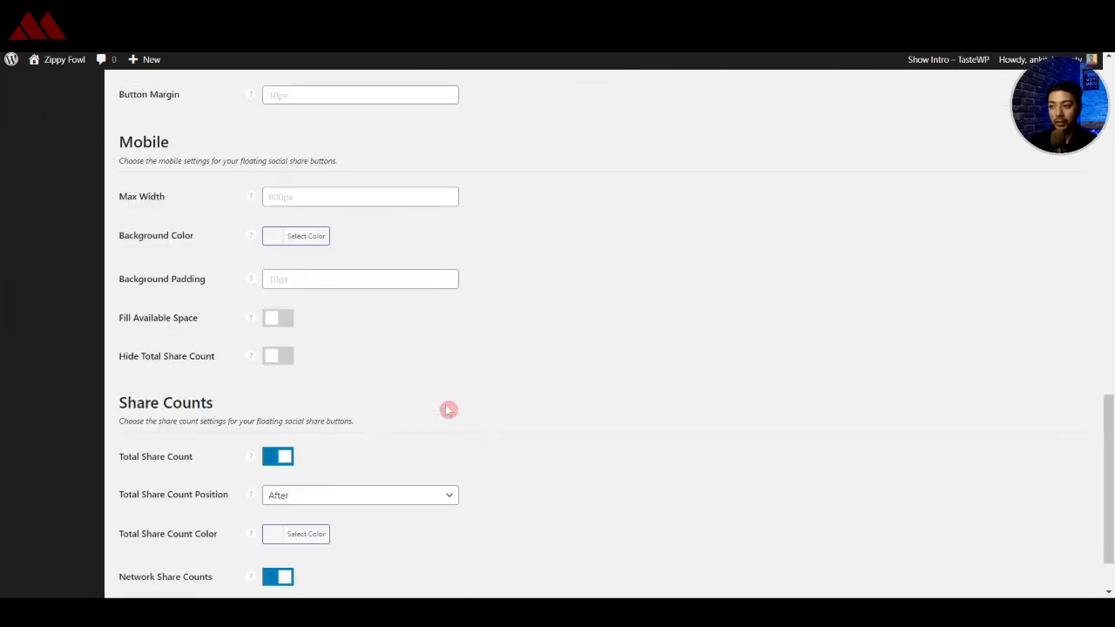
left_click(155, 547)
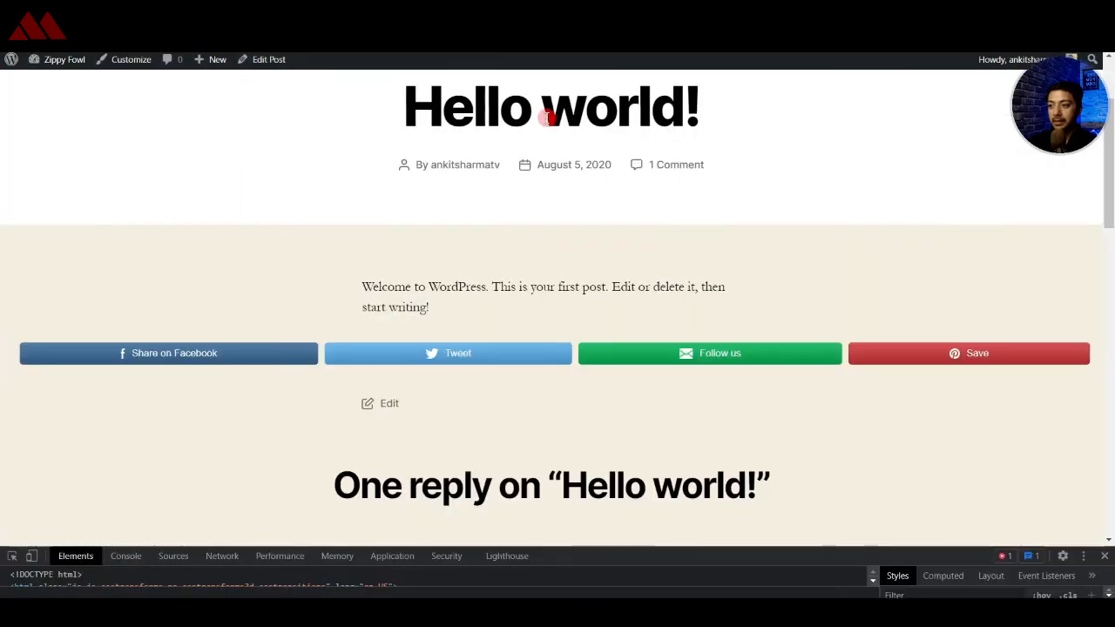
Check the floating share icons on the Hello world! post in desktop view and in the iPhone XR mobile preview
scroll(547, 117, "up", 2)
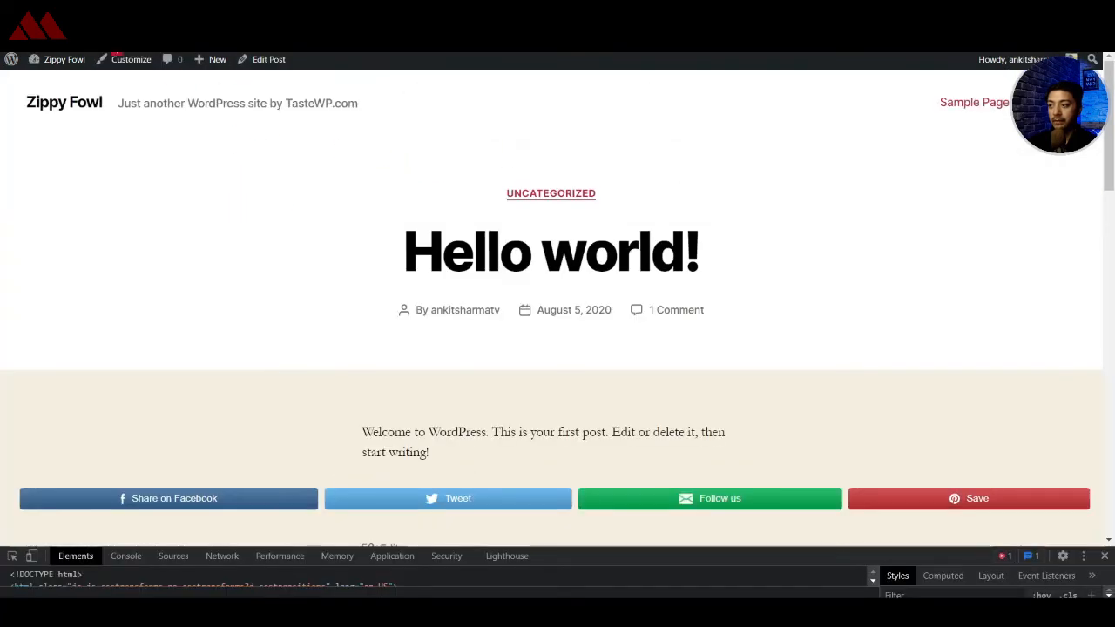
scroll(620, 199, "down", 2)
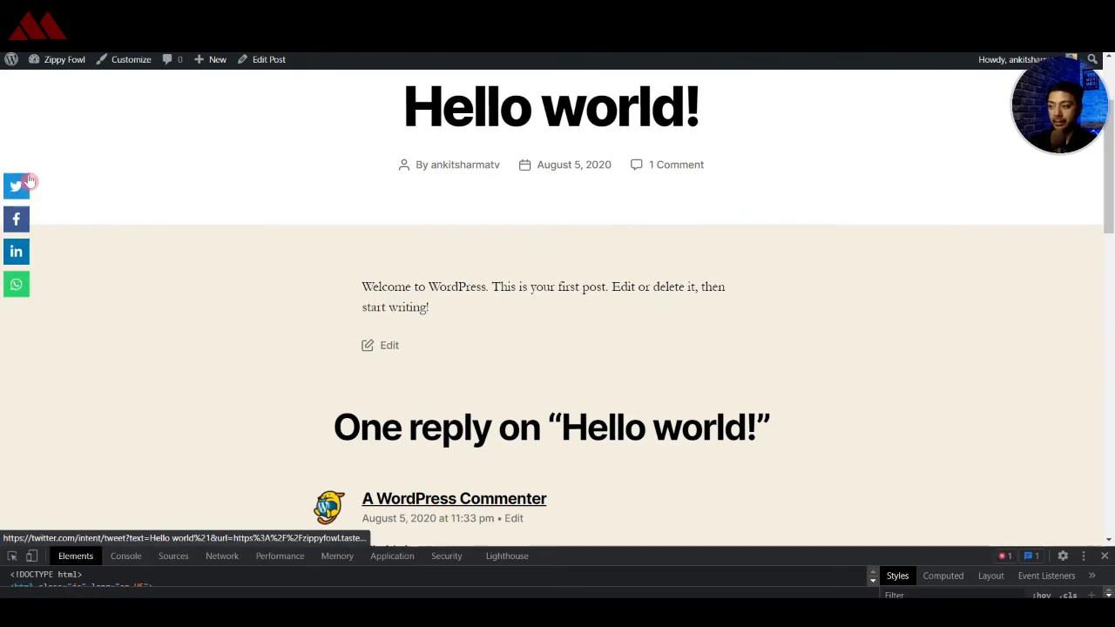
key("ctrl+shift+m")
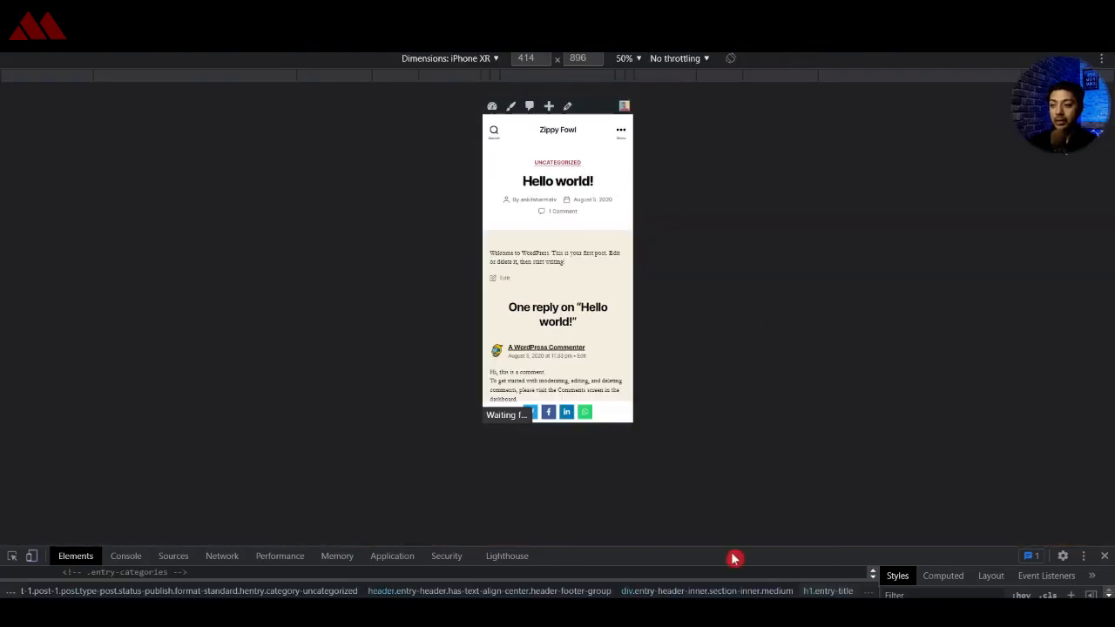
scroll(598, 249, "down", 10)
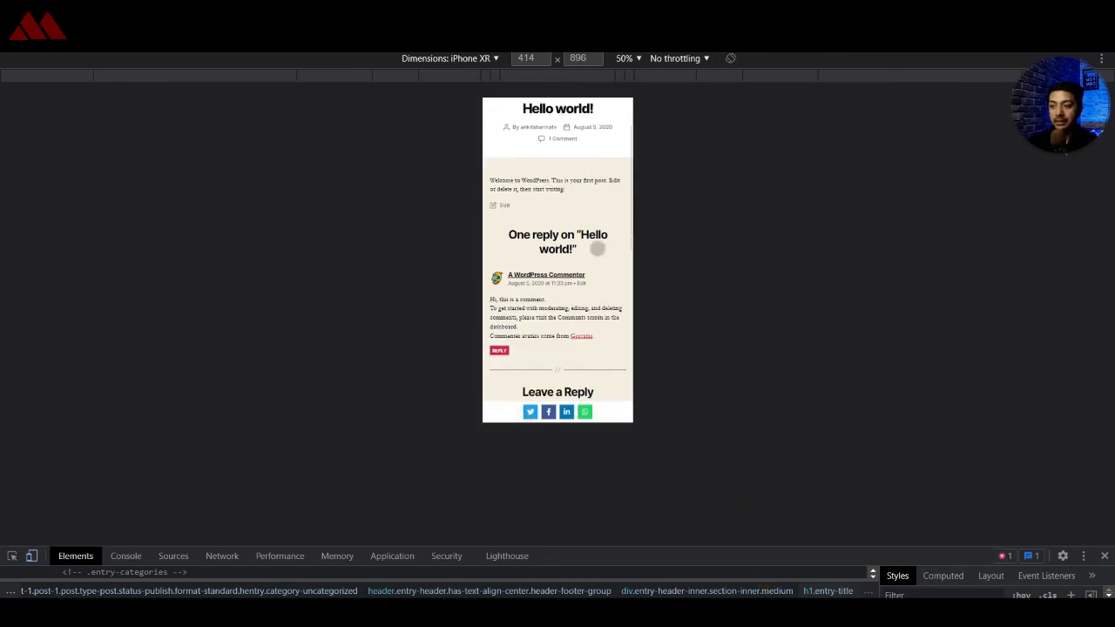
scroll(597, 249, "down", 2)
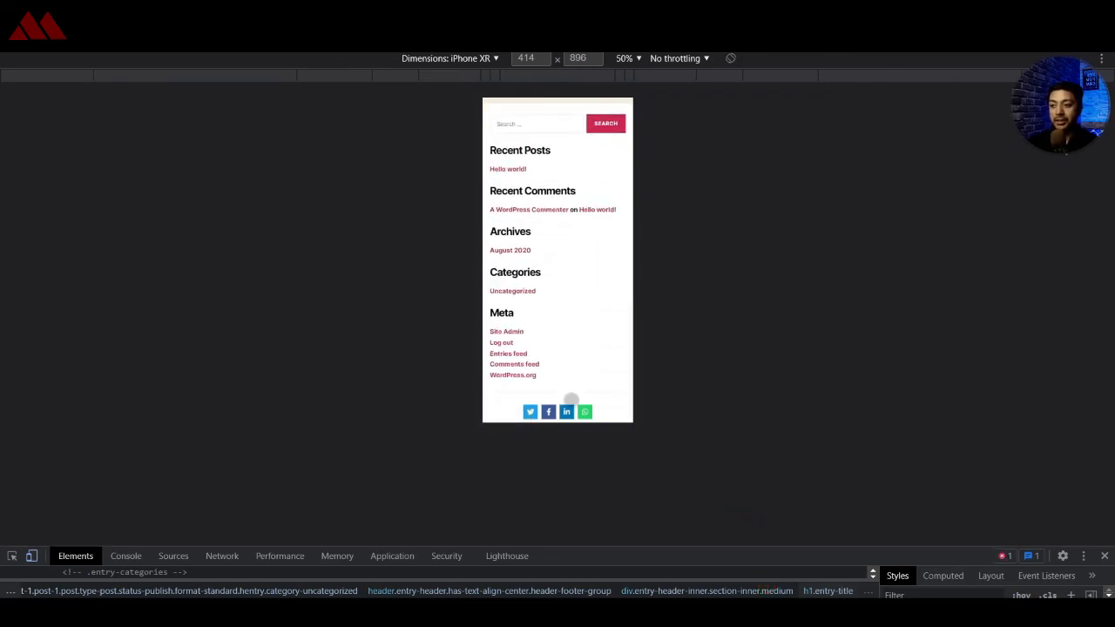
scroll(574, 314, "up", 10)
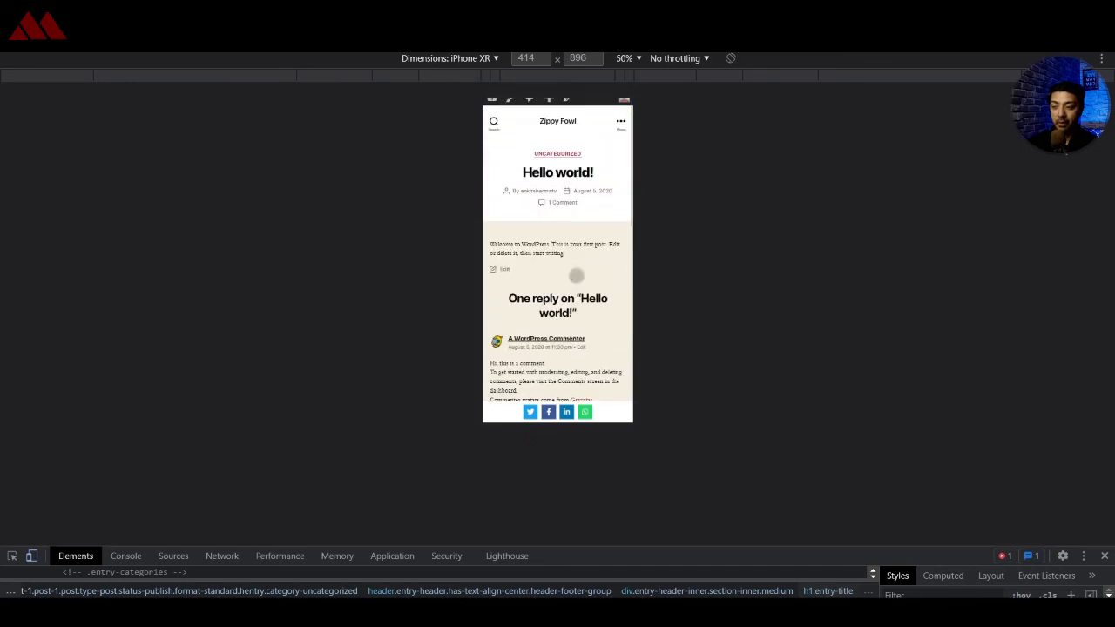